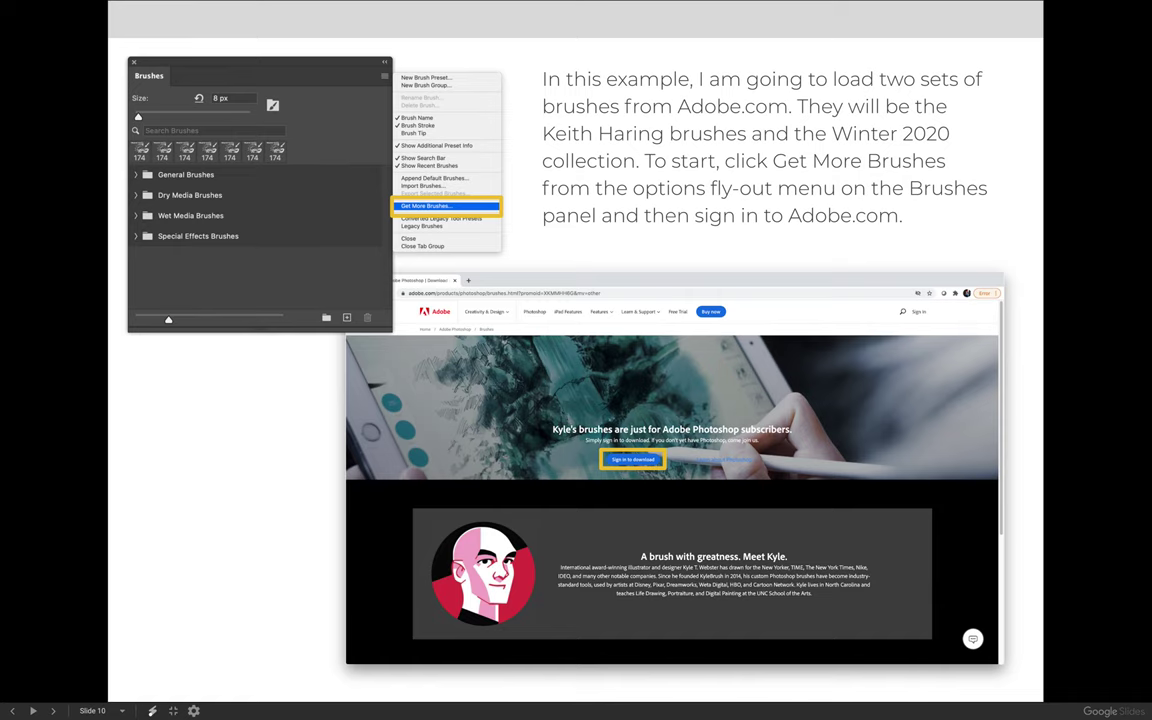
Exit the full-screen brushes slideshow back to the Lesson 10 course page
{"action": "key", "text": "Escape"}
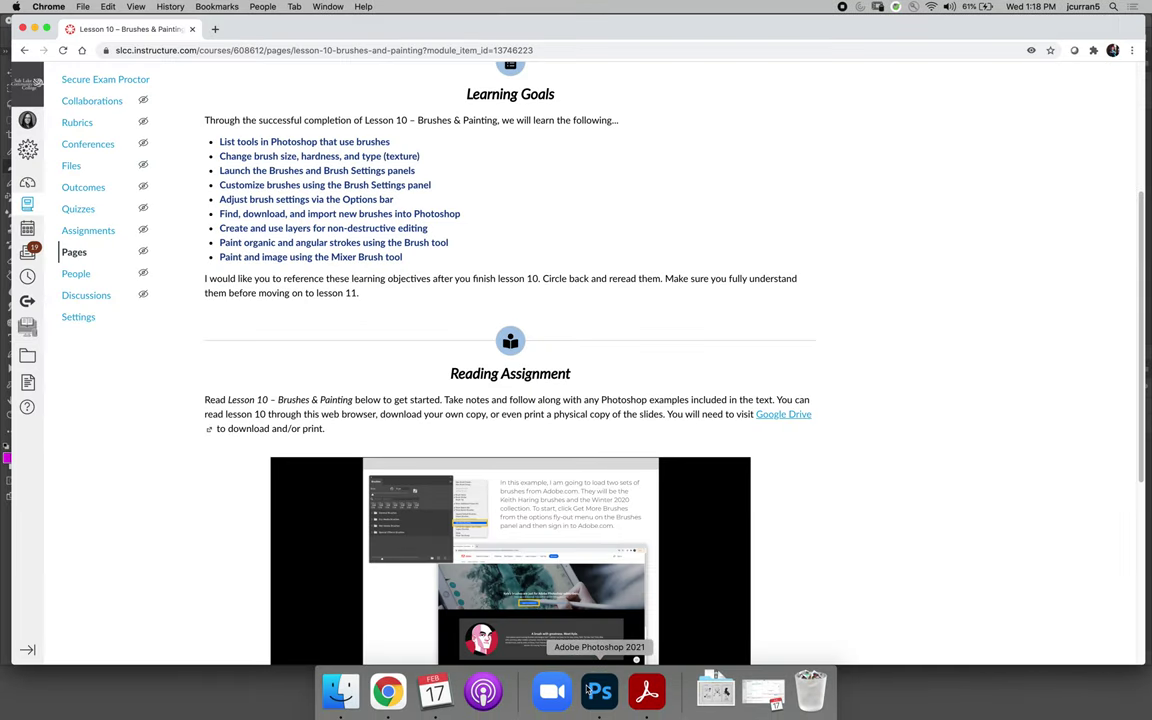
In Photoshop, use the Brushes panel menu's Get More Brushes to open Adobe's brushes page
{"action": "left_click", "coordinate": [600, 690]}
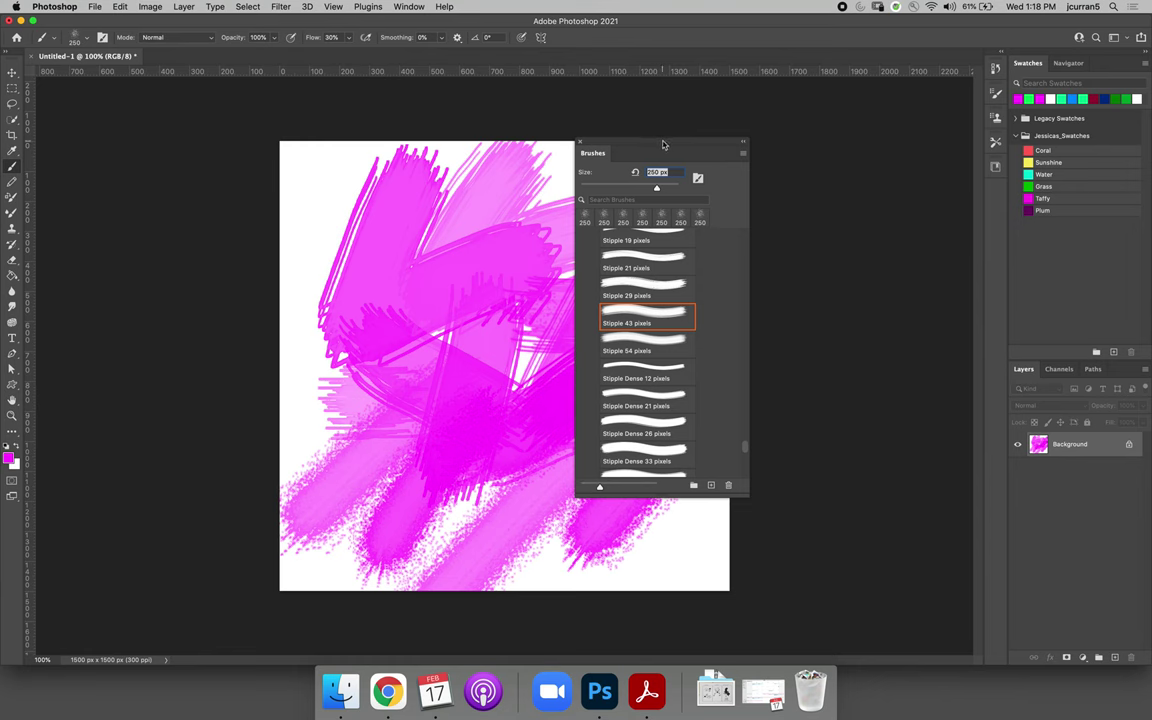
{"action": "left_click_drag", "start_coordinate": [663, 143], "coordinate": [661, 113]}
{"action": "left_click", "coordinate": [741, 122]}
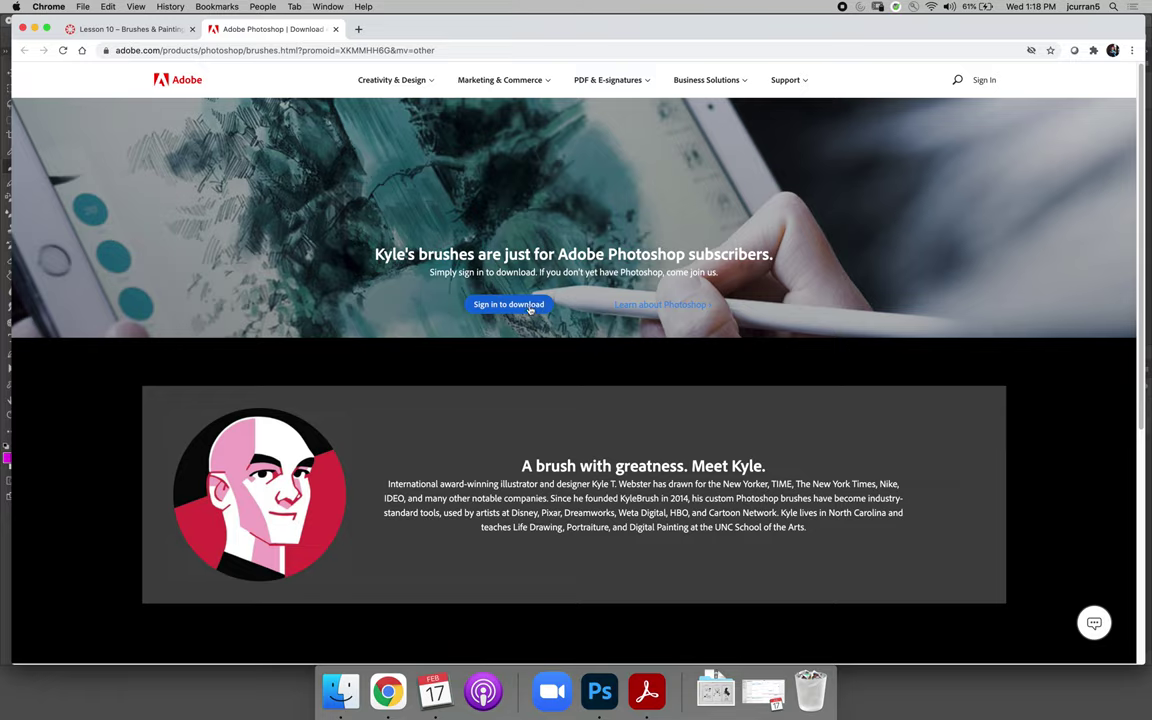
Sign in to Adobe.com with the saved account e-mail to unlock brush downloads
{"action": "left_click", "coordinate": [487, 304]}
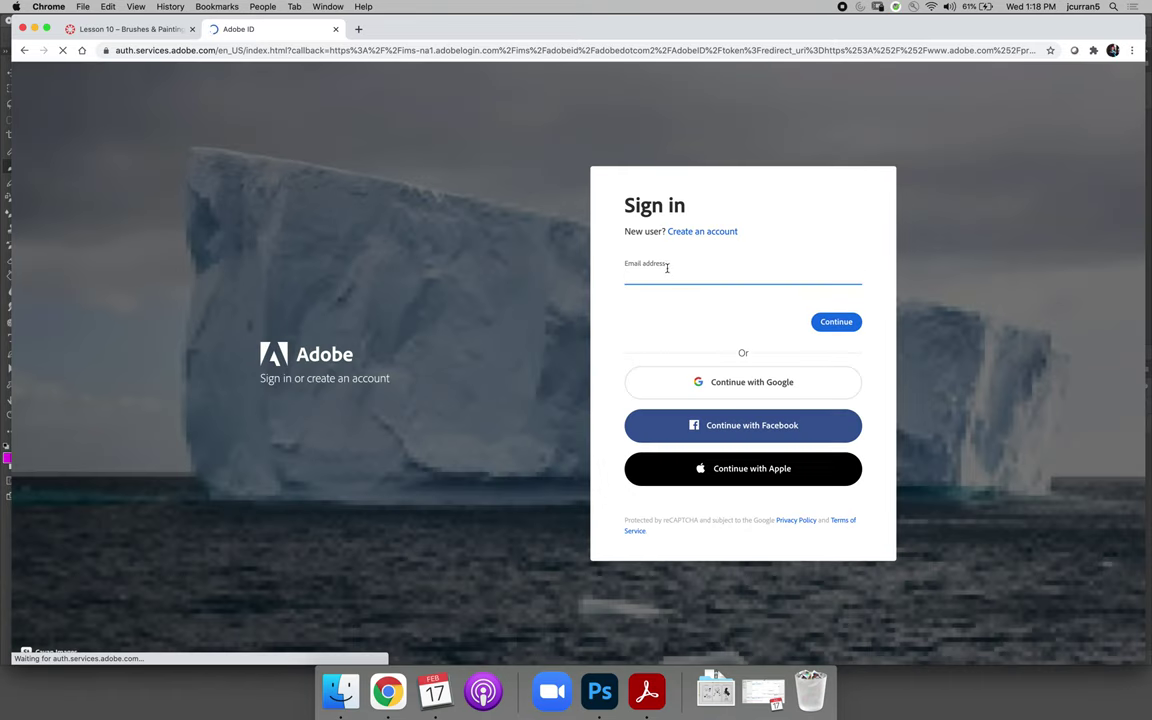
{"action": "left_click", "coordinate": [665, 273]}
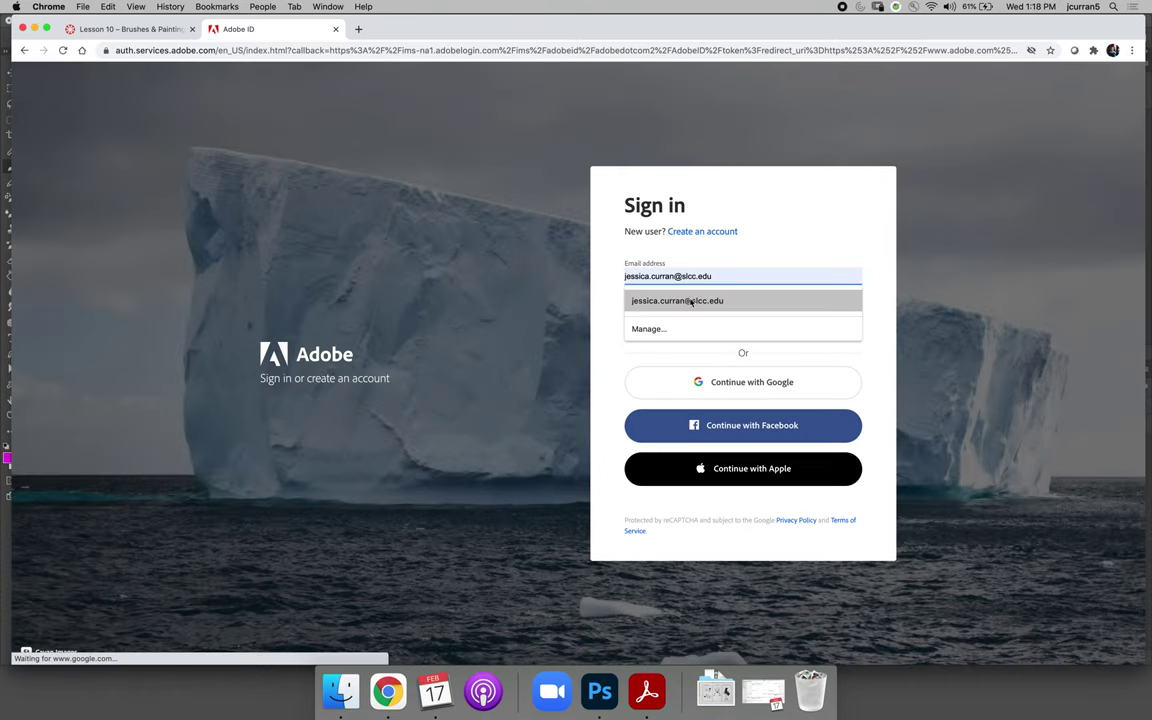
{"action": "left_click", "coordinate": [690, 302]}
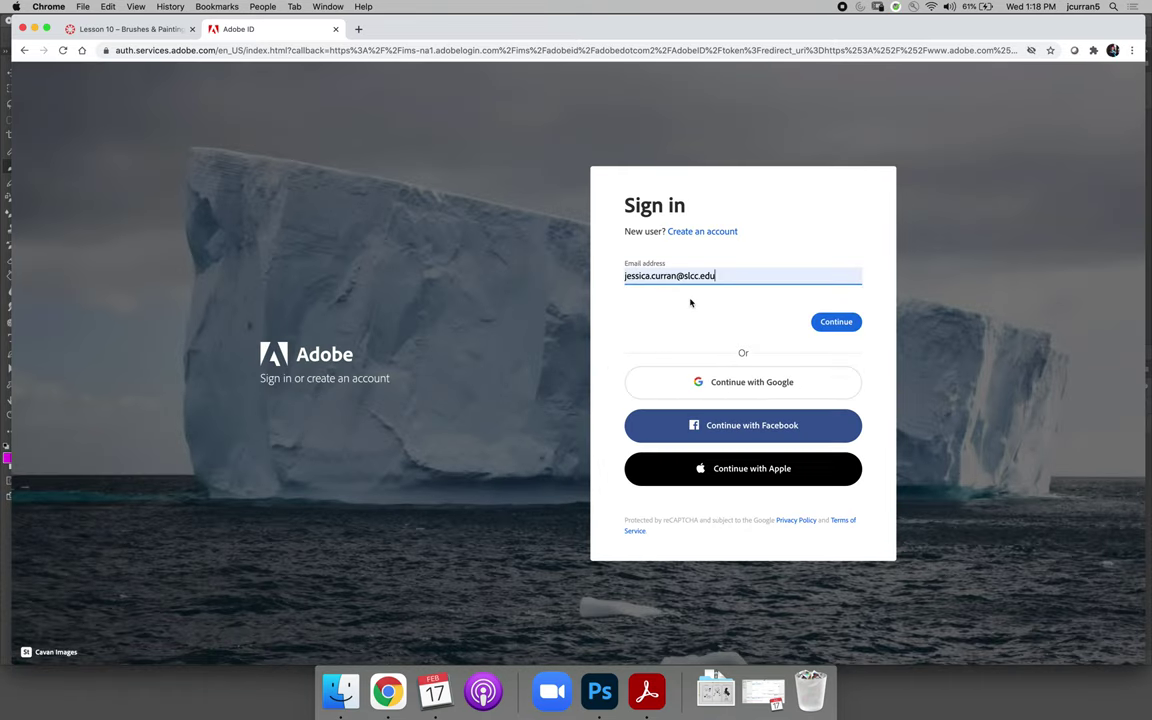
{"action": "left_click", "coordinate": [846, 323]}
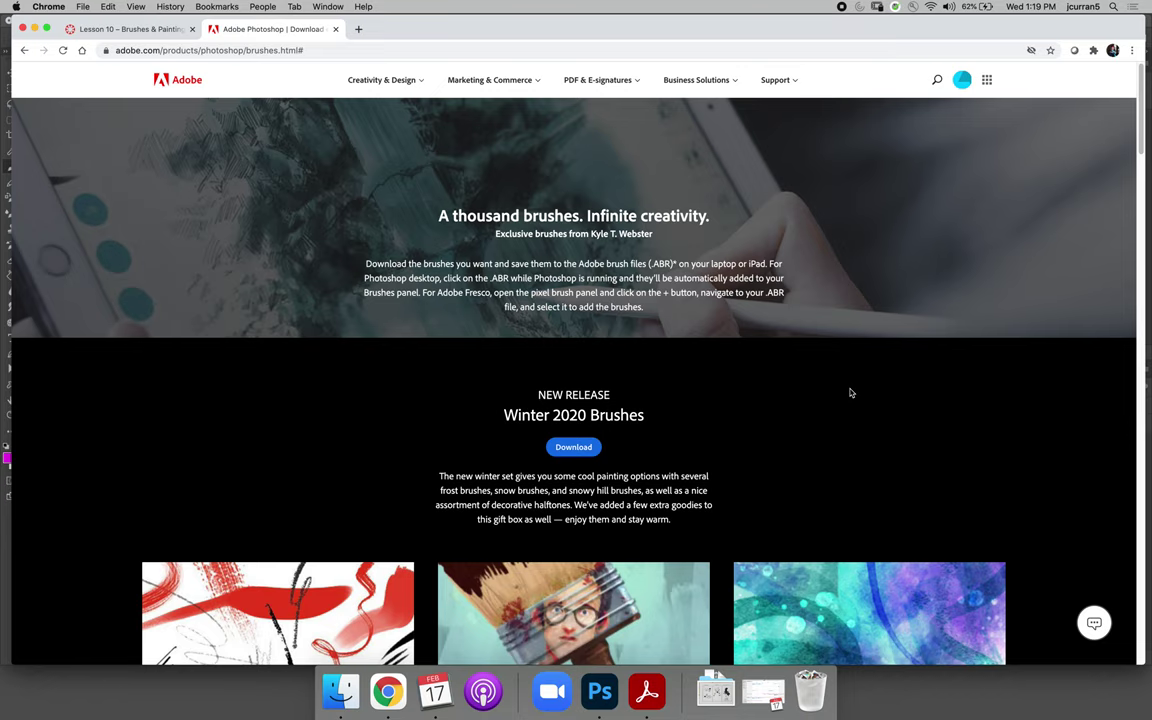
Revisit Photoshop's Brushes panel menu, then return to the Adobe brushes page
{"action": "left_click", "coordinate": [599, 691]}
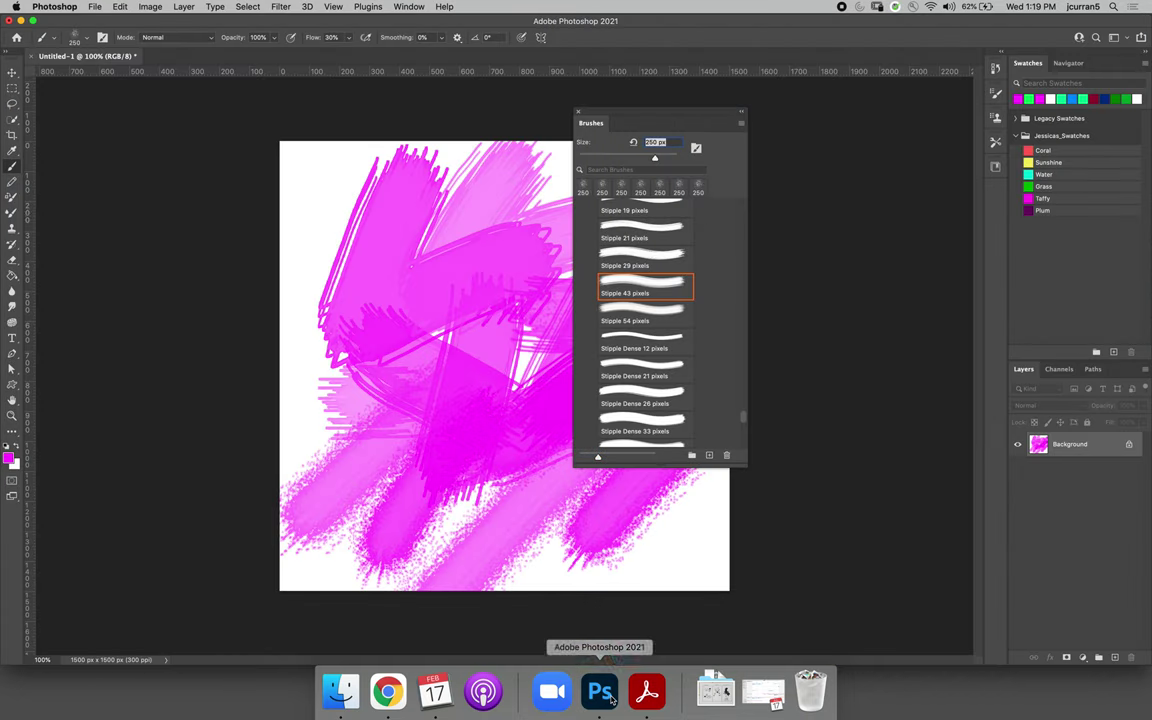
{"action": "left_click", "coordinate": [741, 123]}
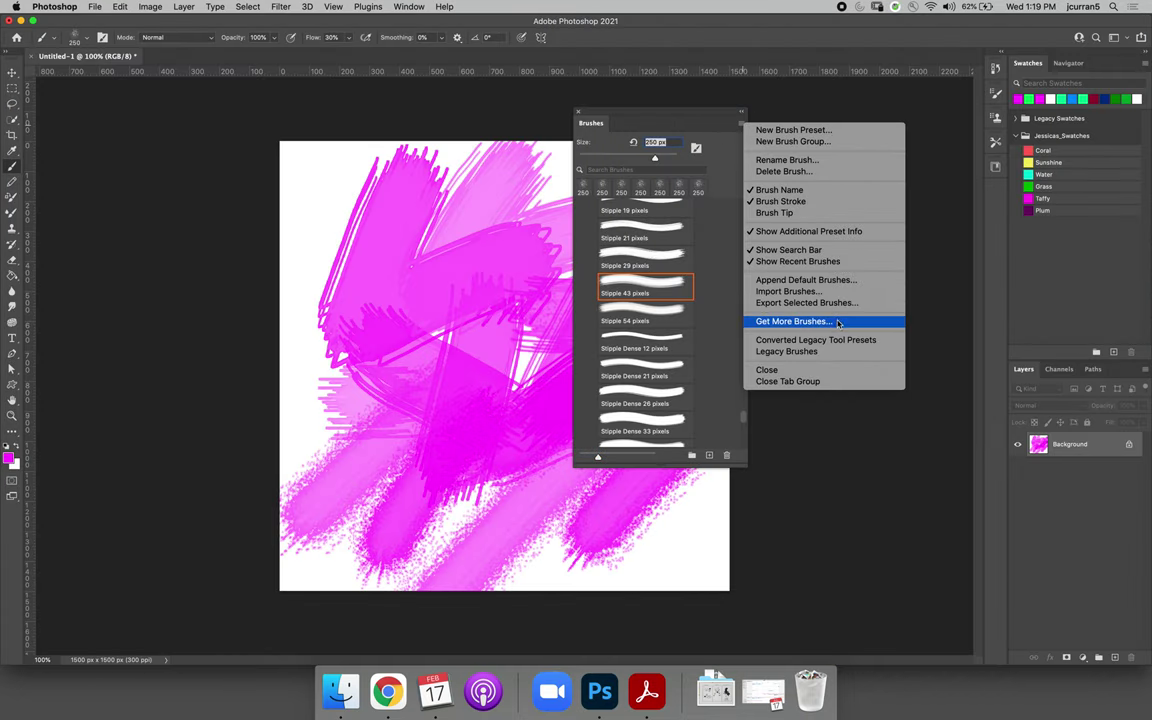
{"action": "left_click", "coordinate": [388, 691]}
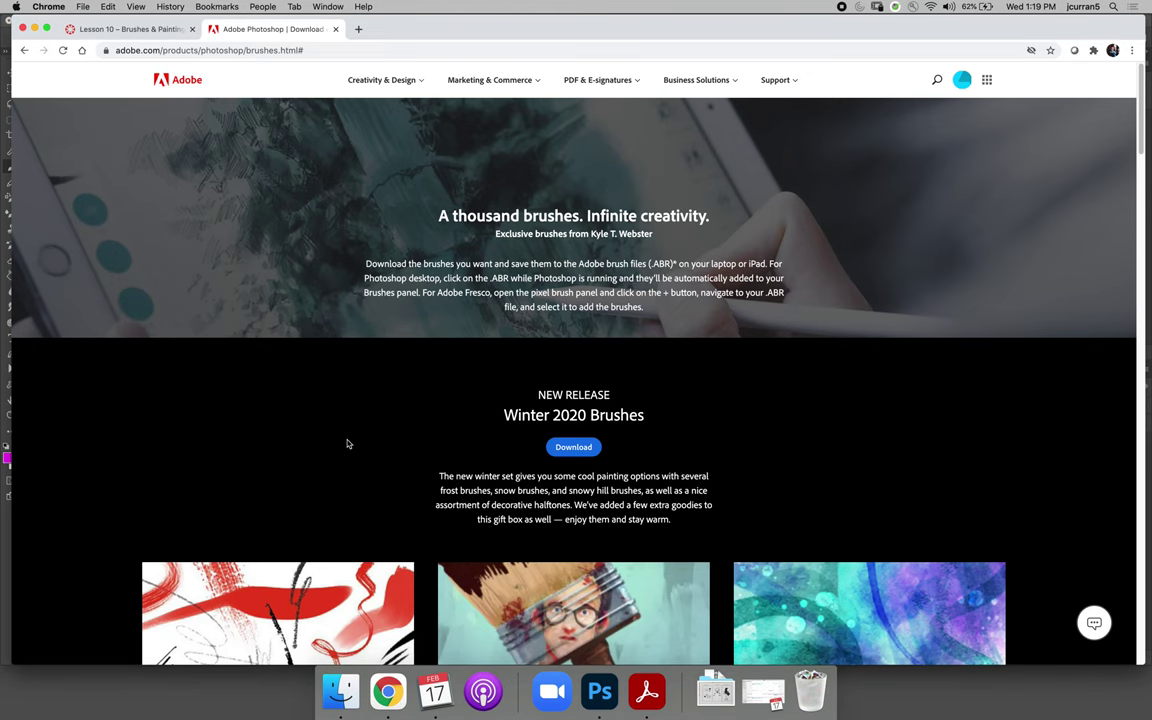
Download the Winter 2020, Watercolor, Spatter and Runny Inkers brush sets
{"action": "scroll", "coordinate": [347, 443], "scroll_direction": "down", "scroll_amount": 2}
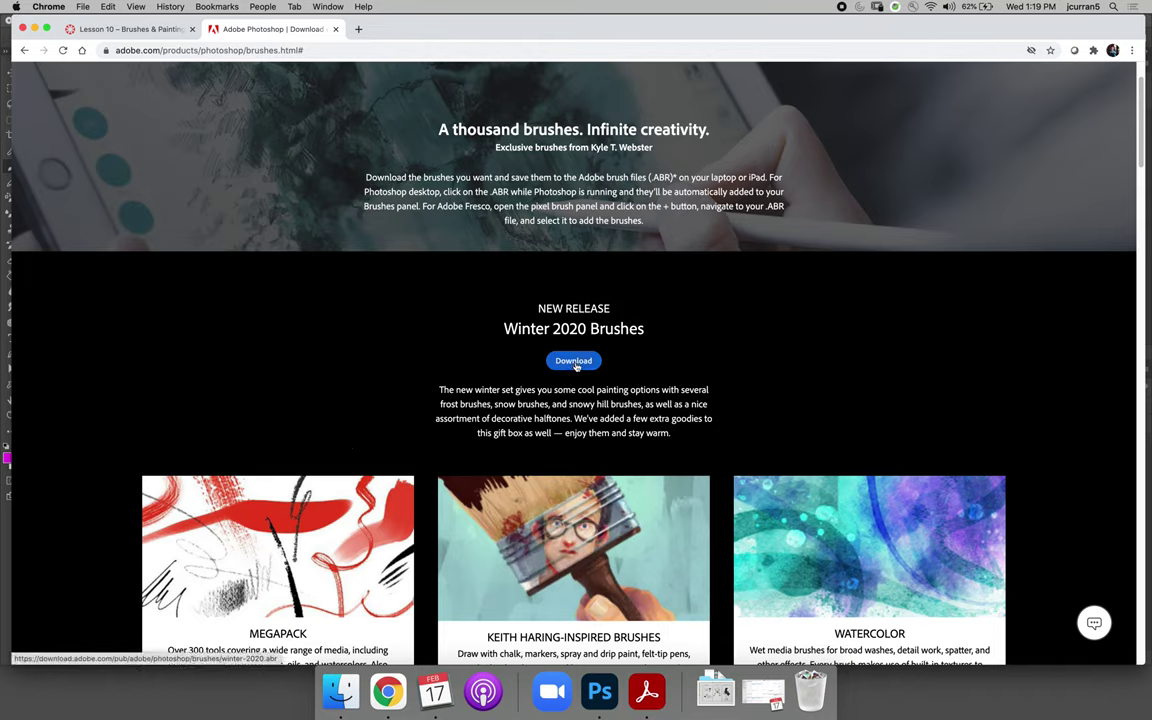
{"action": "left_click", "coordinate": [574, 362]}
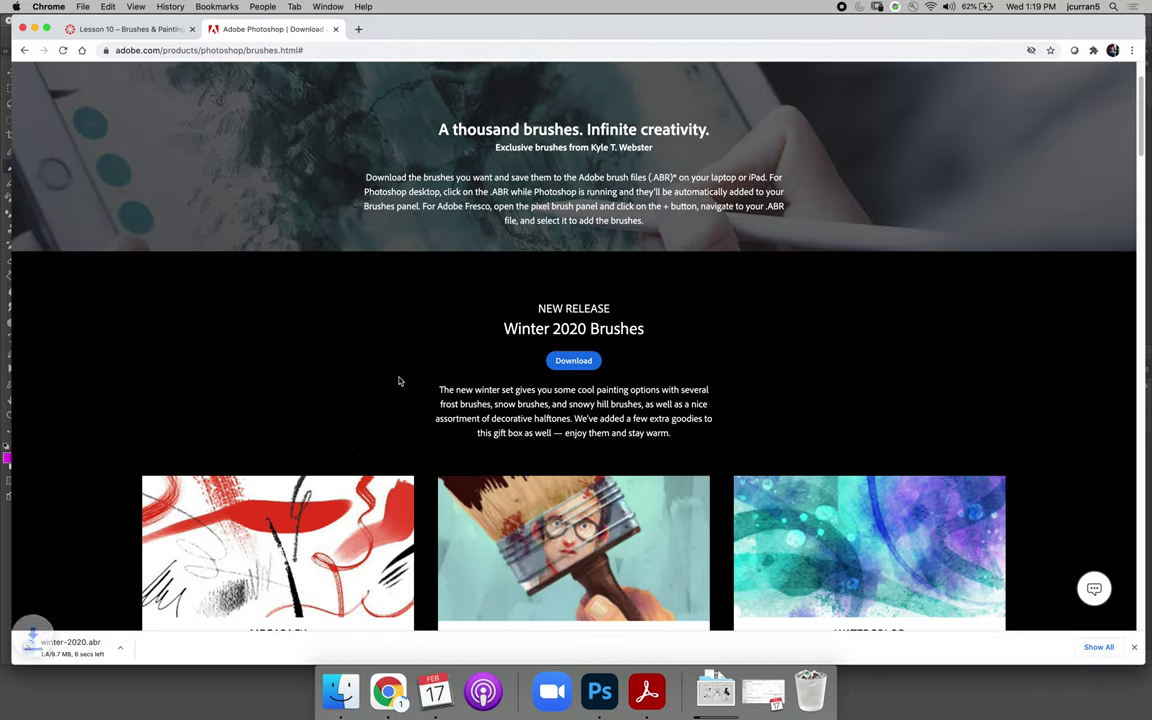
{"action": "scroll", "coordinate": [358, 394], "scroll_direction": "down", "scroll_amount": 6}
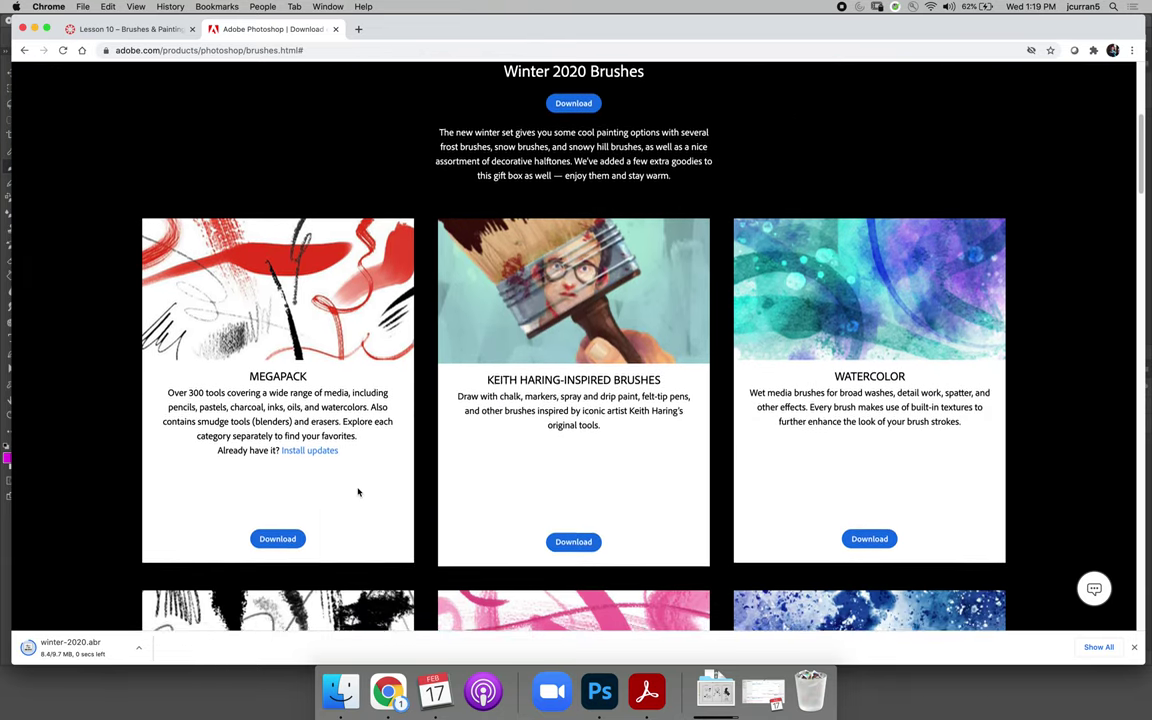
{"action": "scroll", "coordinate": [357, 491], "scroll_direction": "down", "scroll_amount": 2}
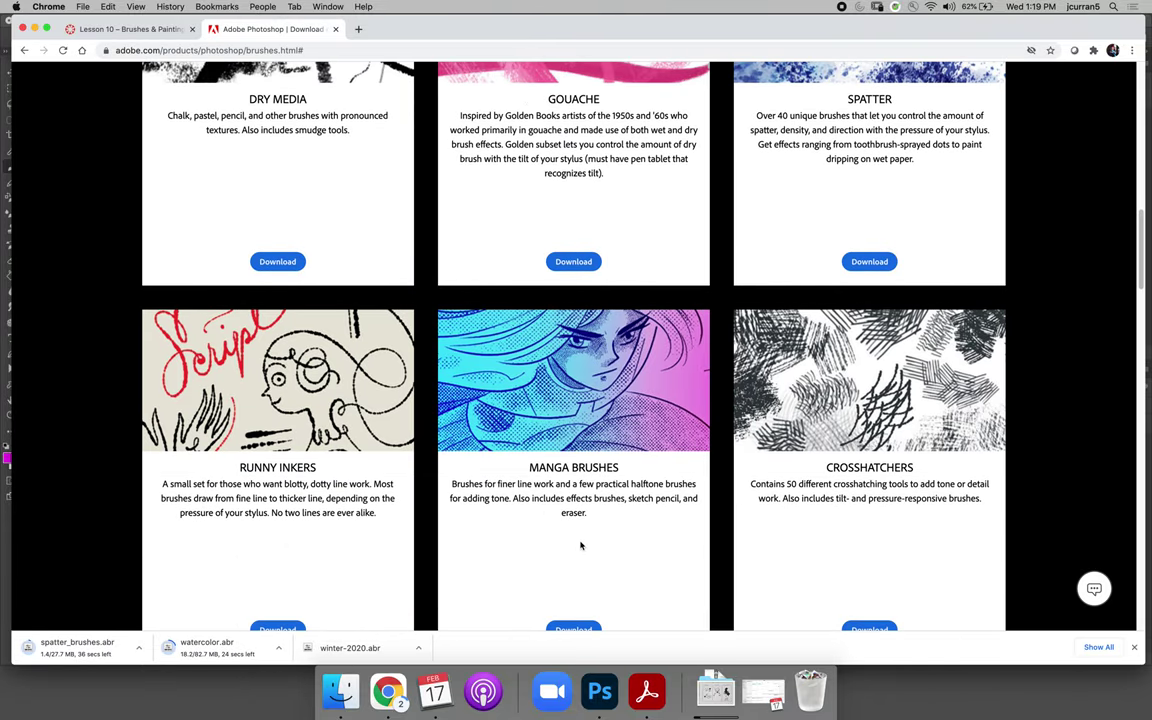
{"action": "scroll", "coordinate": [581, 554], "scroll_direction": "down", "scroll_amount": 1}
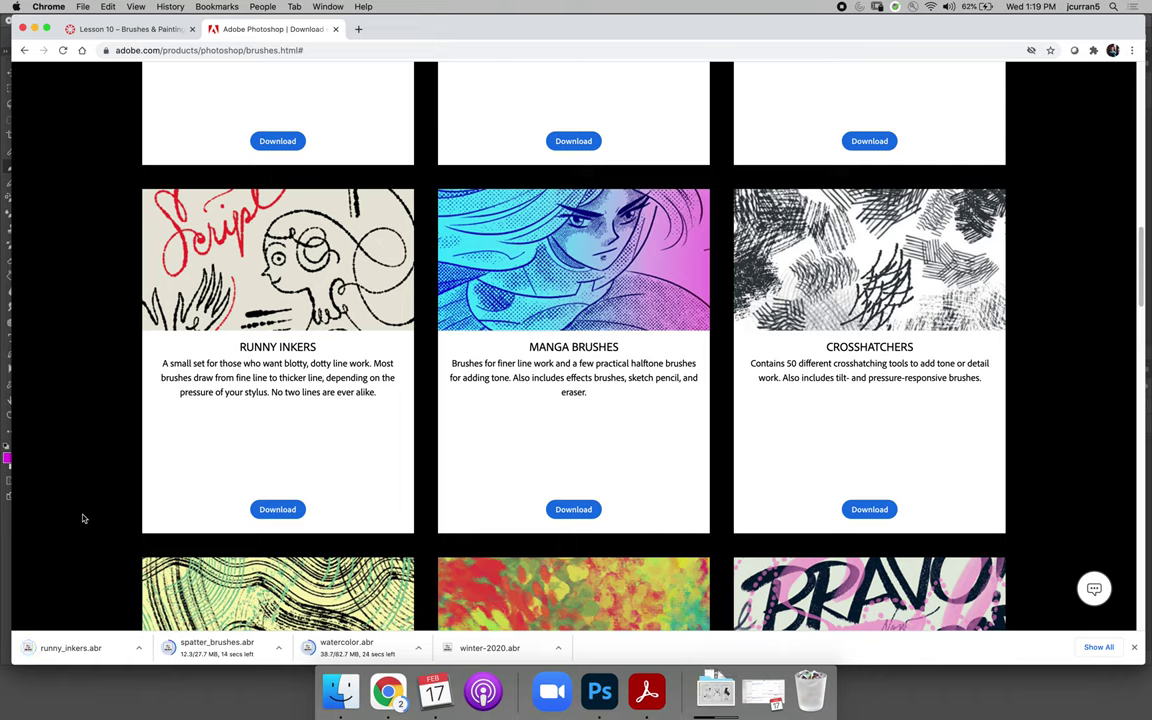
{"action": "key", "text": "super+Tab"}
Trash six unneeded files and the Pizza Box Mockup folder from Downloads, leaving the brush files
{"action": "key", "text": "super+n"}
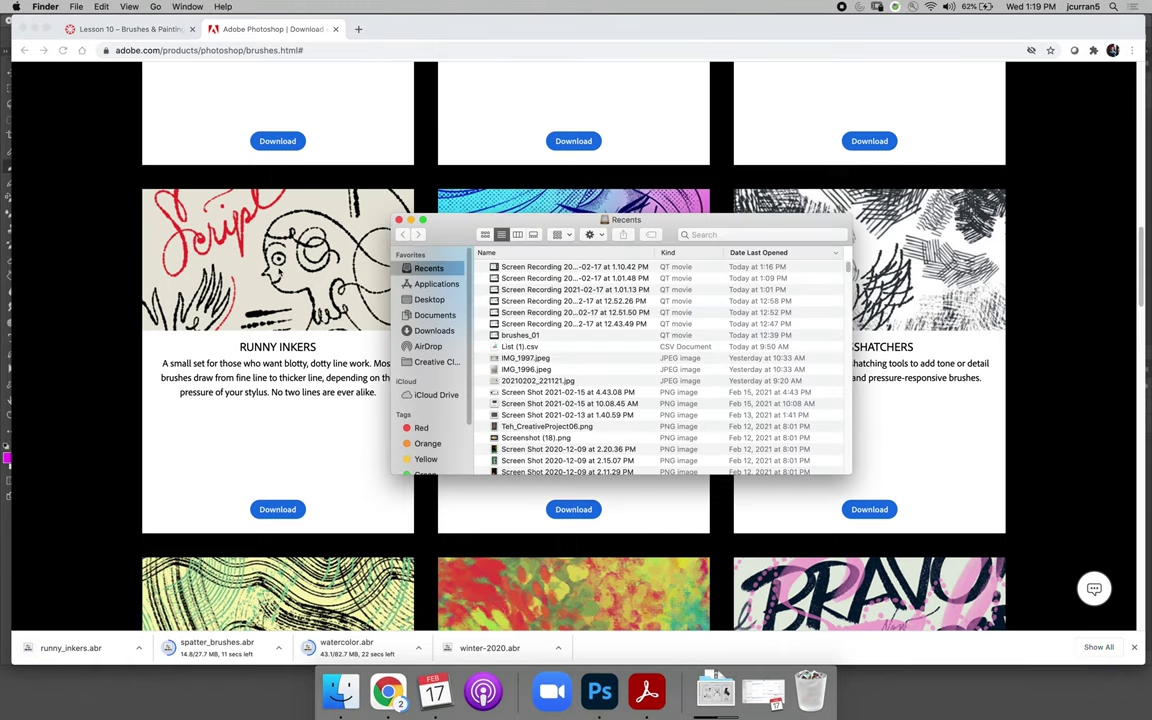
{"action": "left_click", "coordinate": [434, 330]}
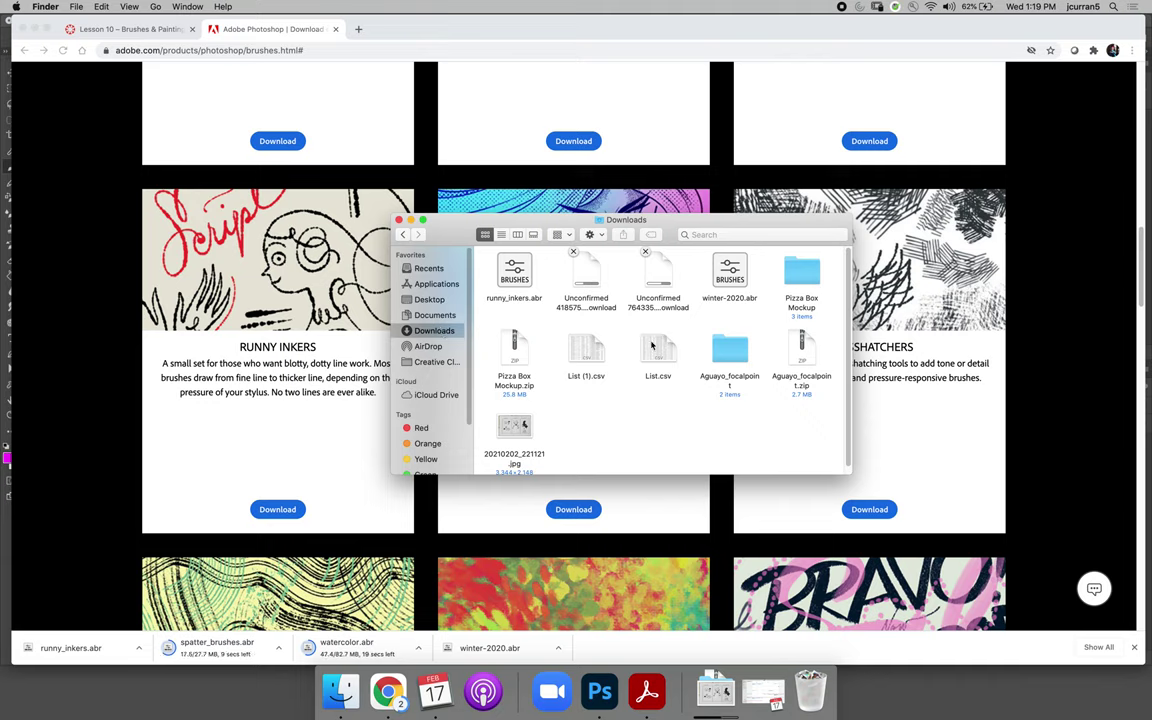
{"action": "left_click_drag", "start_coordinate": [481, 330], "coordinate": [866, 433]}
{"action": "left_click_drag", "start_coordinate": [801, 376], "coordinate": [805, 690]}
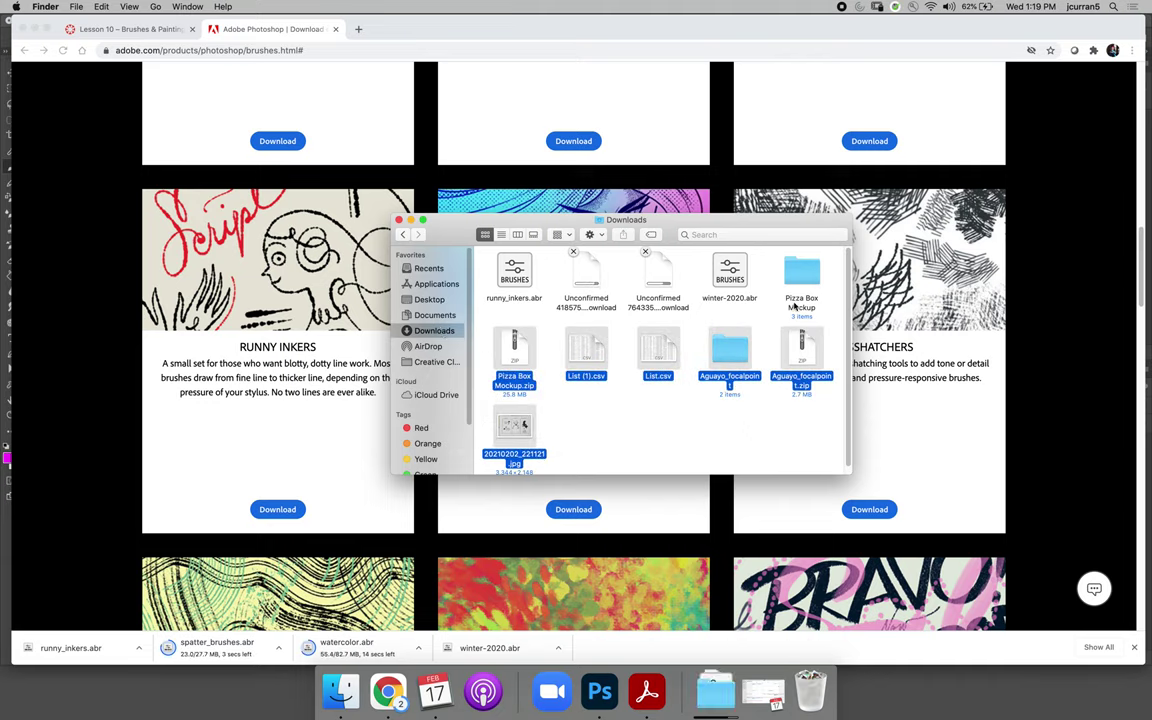
{"action": "left_click_drag", "start_coordinate": [795, 307], "coordinate": [815, 690]}
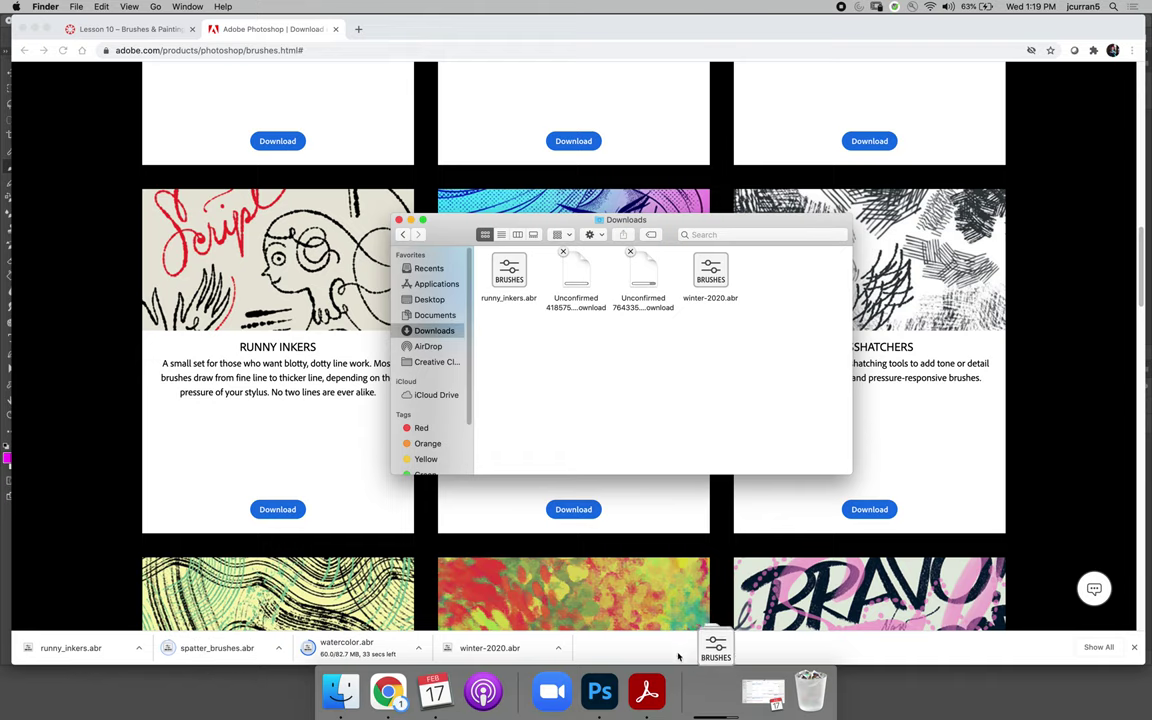
{"action": "left_click", "coordinate": [602, 712]}
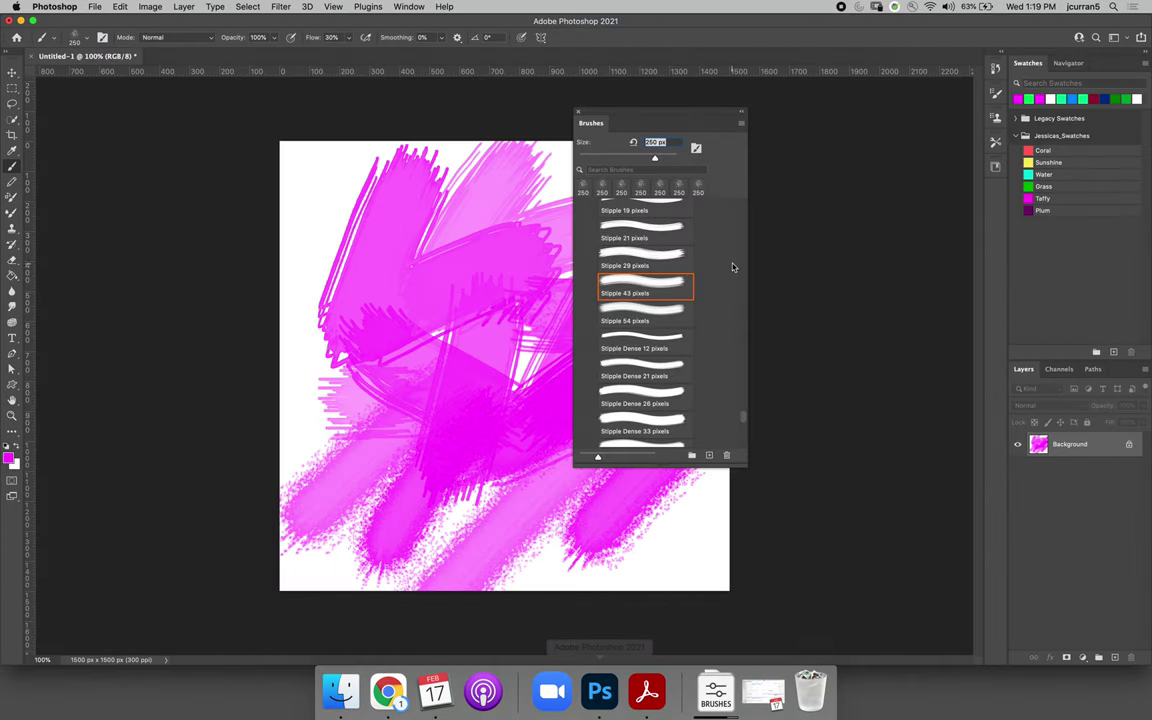
Import runny_inkers.abr from Downloads into the Brushes panel and collapse Natural Brushes
{"action": "left_click", "coordinate": [741, 123]}
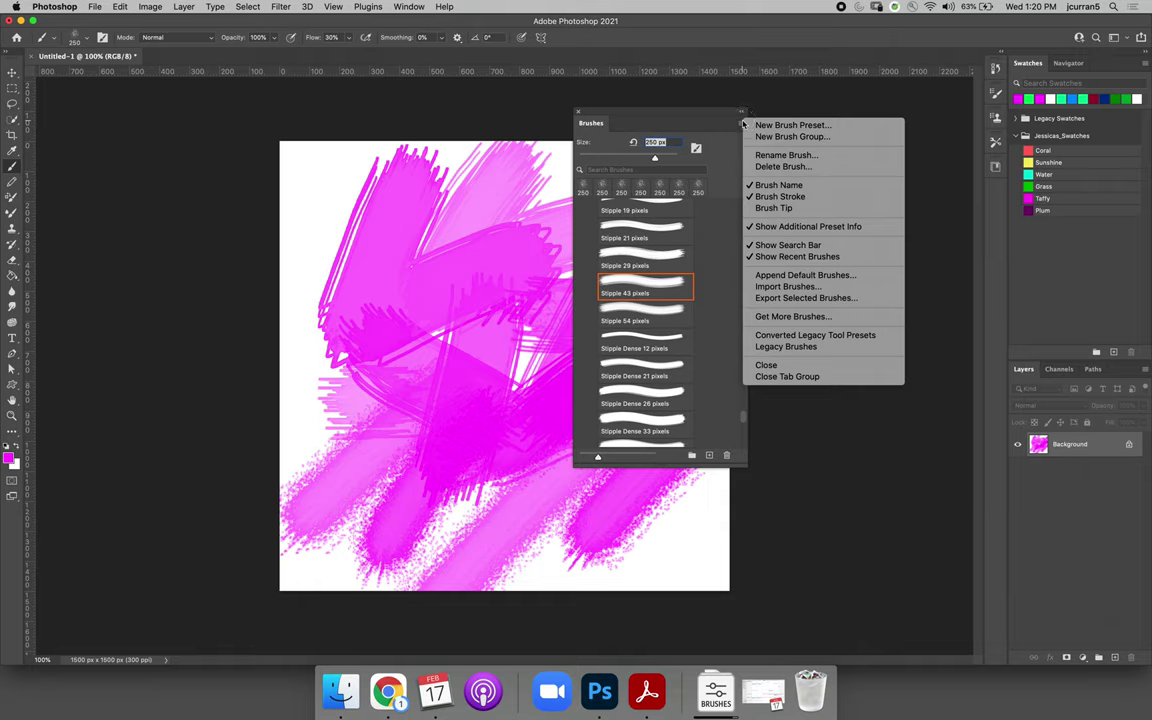
{"action": "left_click", "coordinate": [852, 289]}
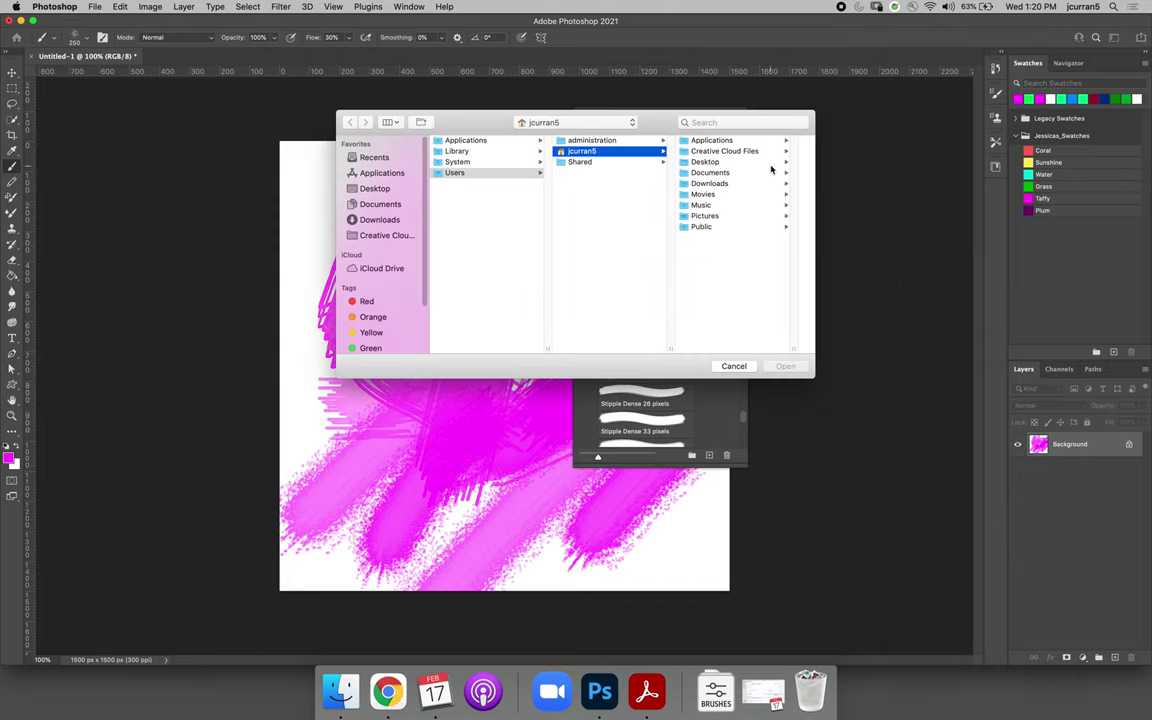
{"action": "left_click", "coordinate": [705, 184]}
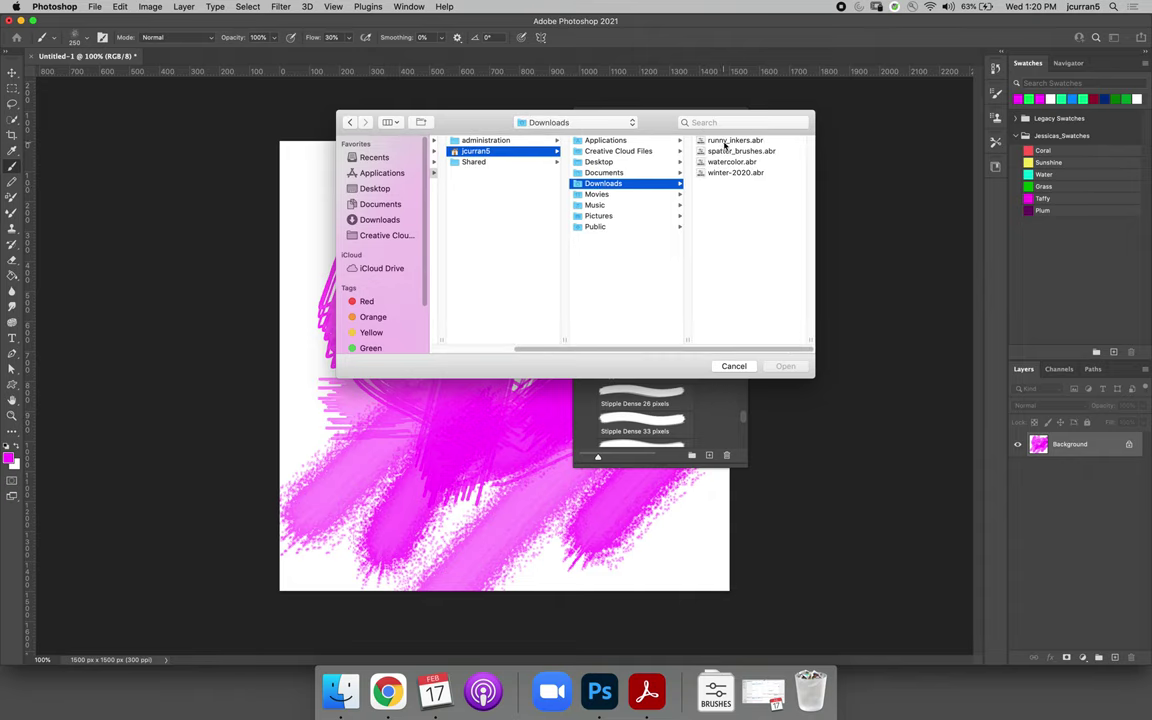
{"action": "left_click", "coordinate": [726, 141]}
{"action": "left_click", "coordinate": [786, 366]}
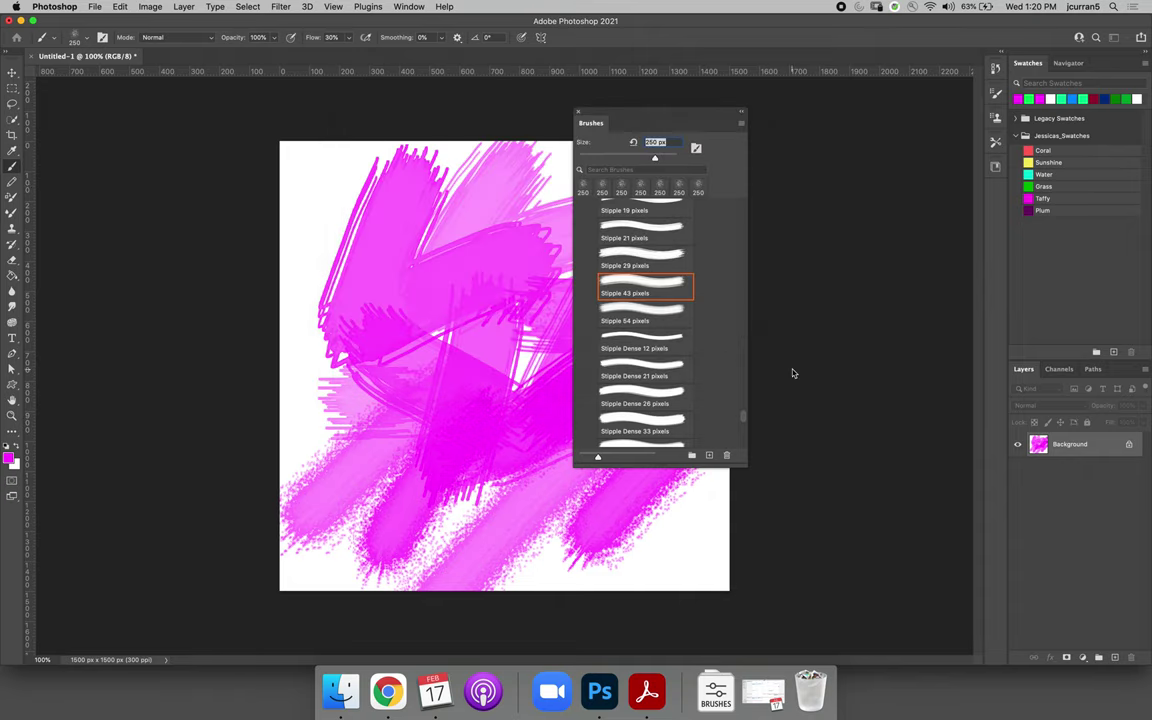
{"action": "scroll", "coordinate": [632, 293], "scroll_direction": "up", "scroll_amount": 5}
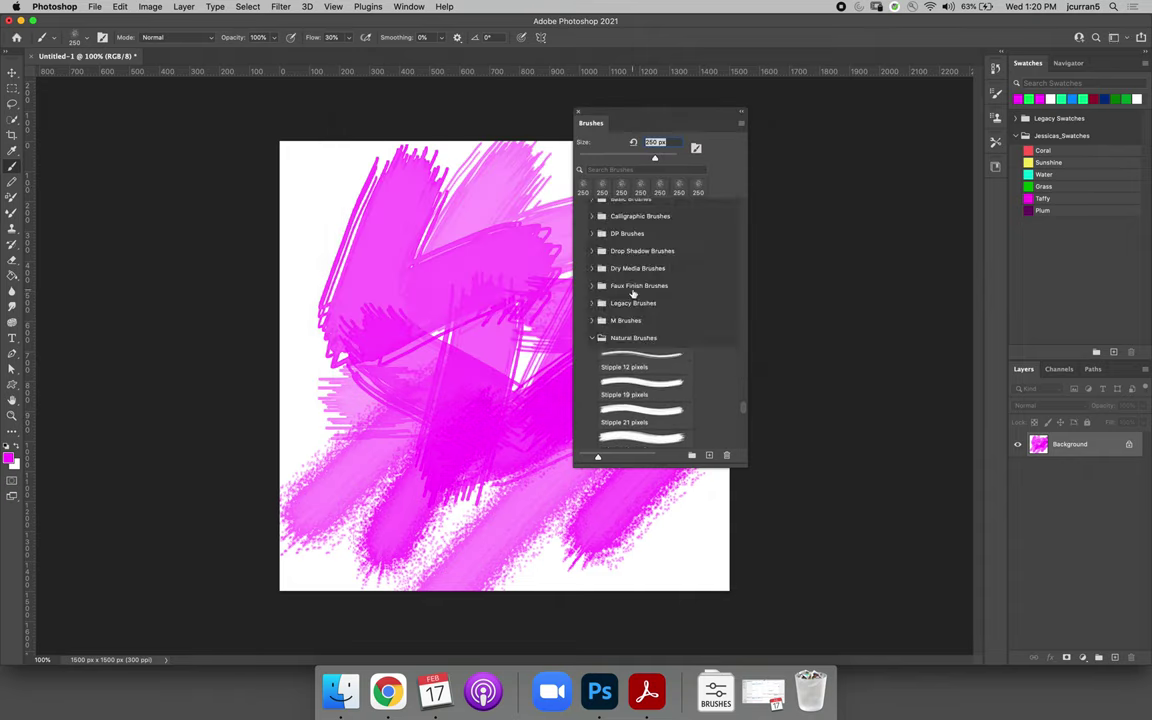
{"action": "left_click", "coordinate": [591, 337]}
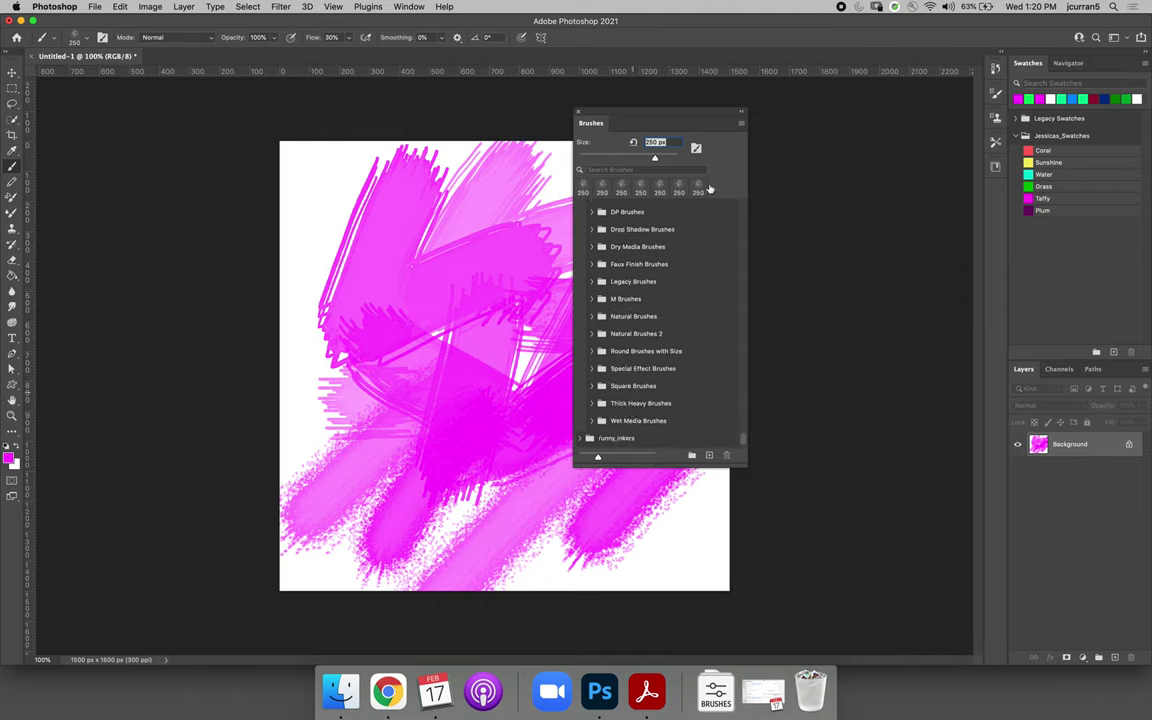
Import watercolor.abr, expand the runny_inkers group and select Blot Bot 6
{"action": "left_click", "coordinate": [742, 128]}
{"action": "left_click", "coordinate": [718, 267]}
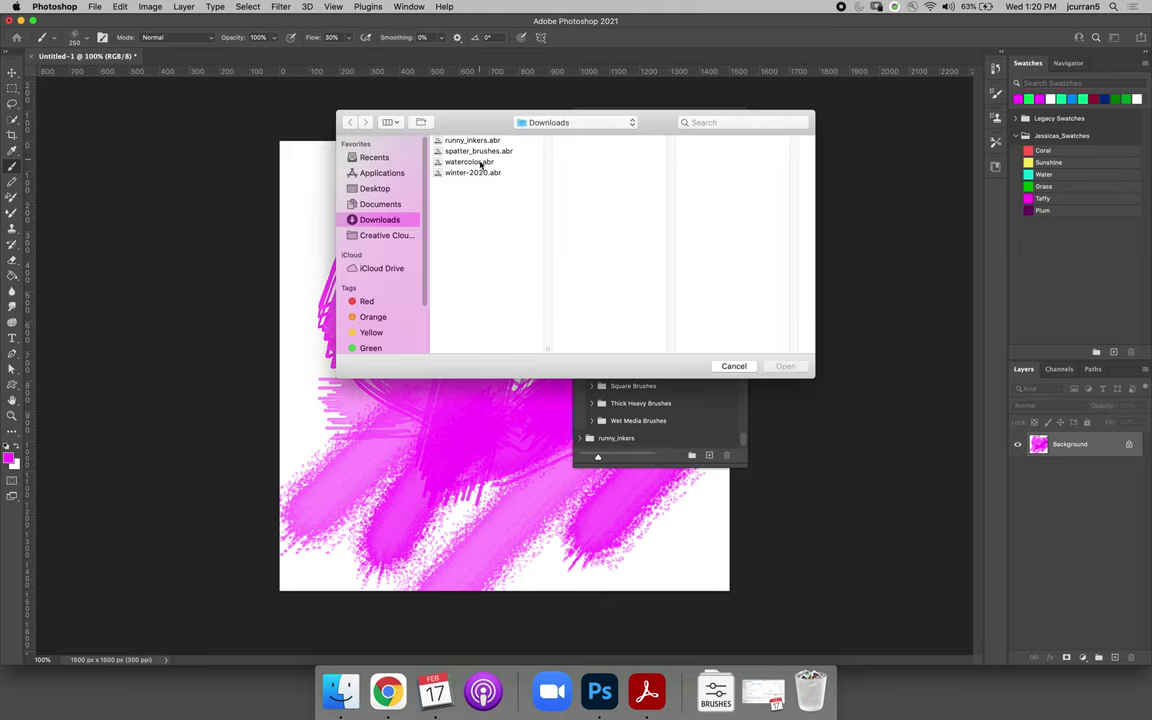
{"action": "left_click", "coordinate": [481, 163]}
{"action": "left_click", "coordinate": [785, 366]}
{"action": "scroll", "coordinate": [690, 400], "scroll_direction": "down", "scroll_amount": 3}
{"action": "left_click", "coordinate": [580, 420]}
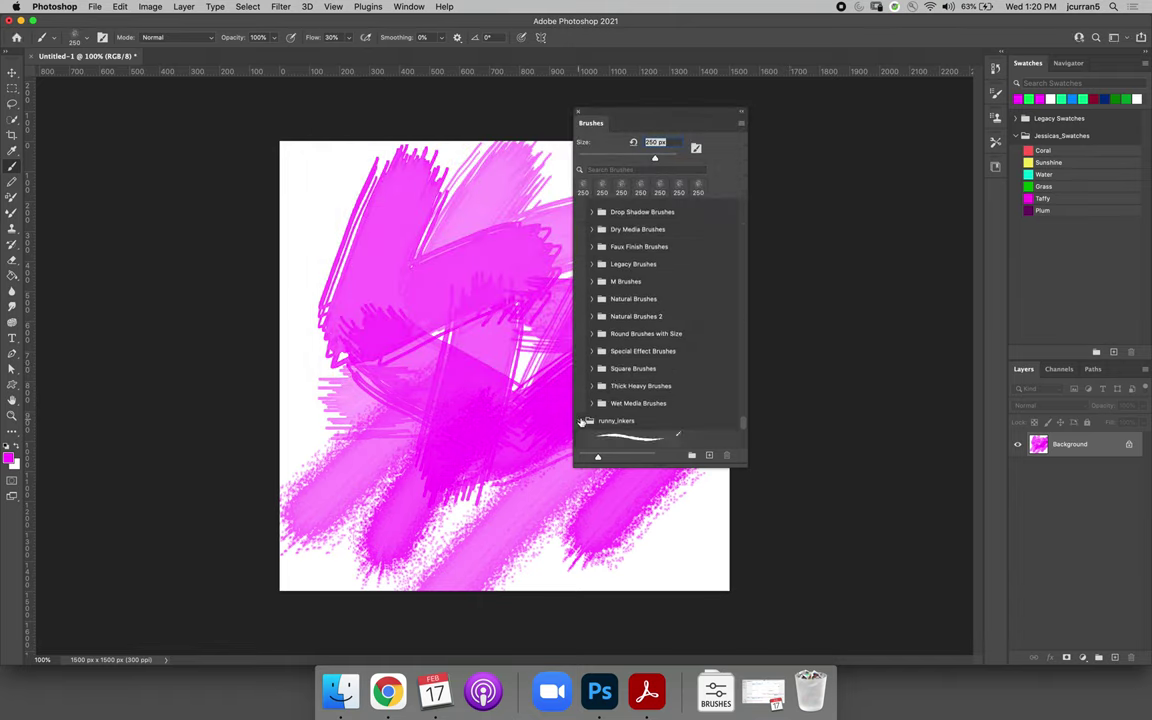
{"action": "scroll", "coordinate": [619, 383], "scroll_direction": "down", "scroll_amount": 3}
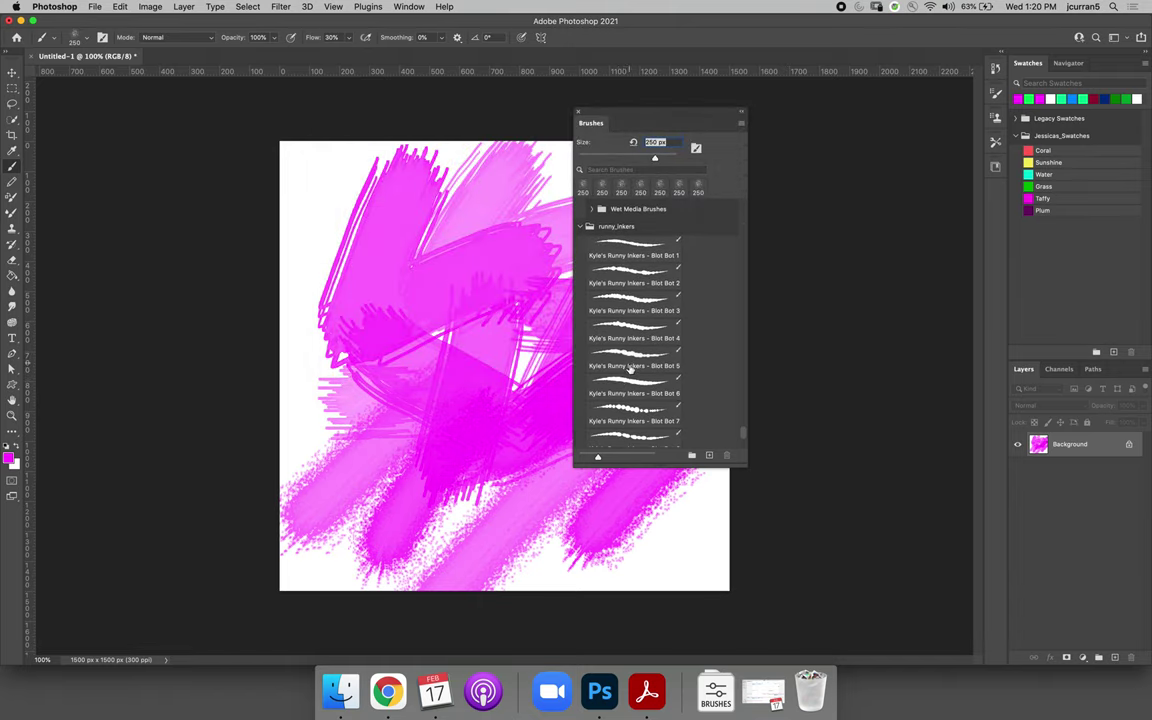
{"action": "left_click", "coordinate": [627, 386]}
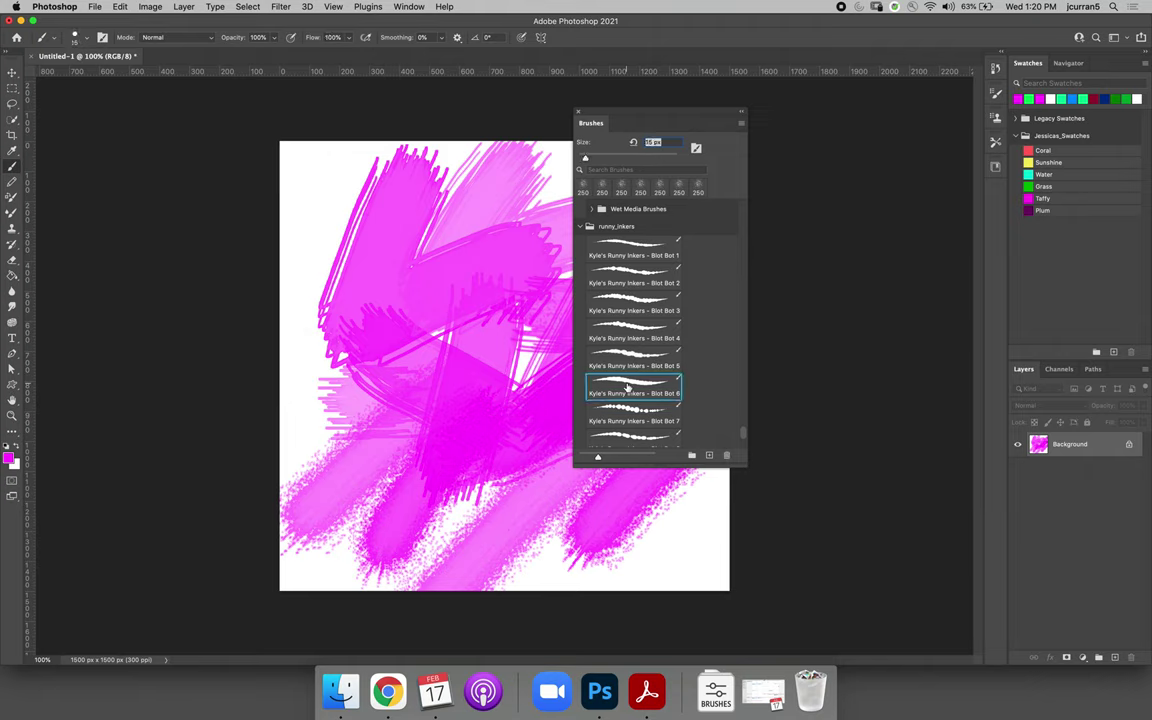
Set the foreground colour to blue (#1673ff), paint a Blot Bot 6 zigzag, then select Blot Bot 7
{"action": "left_click", "coordinate": [9, 457]}
{"action": "left_click", "coordinate": [292, 224]}
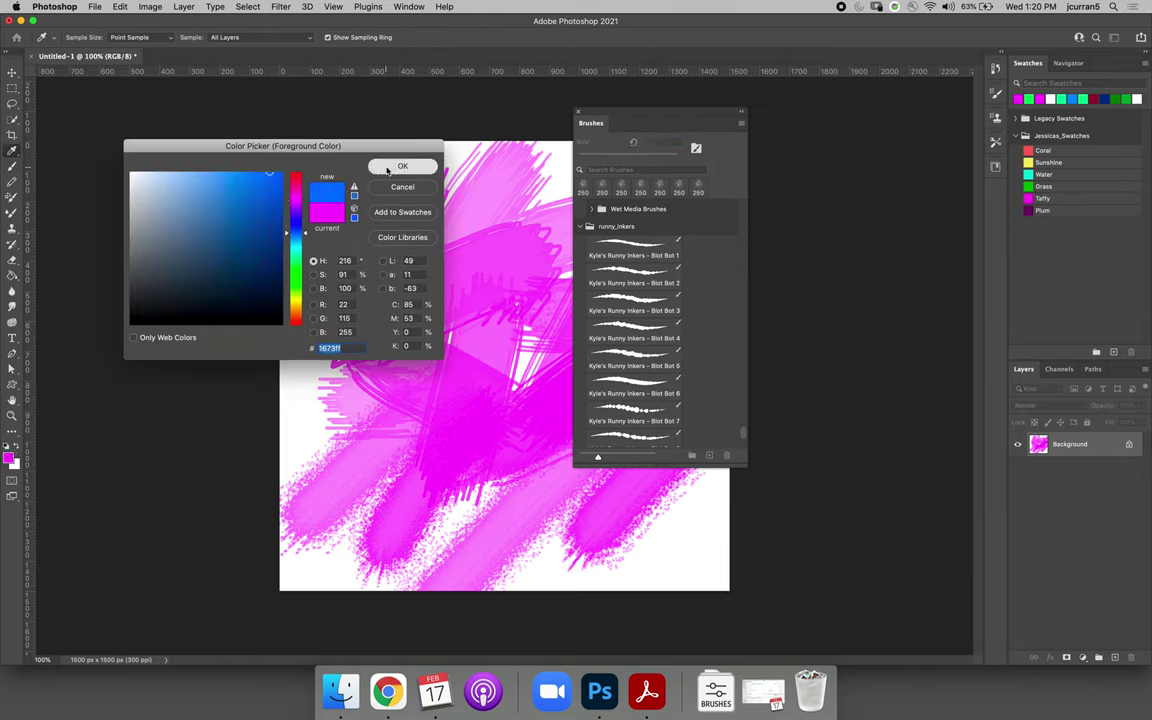
{"action": "left_click", "coordinate": [402, 165]}
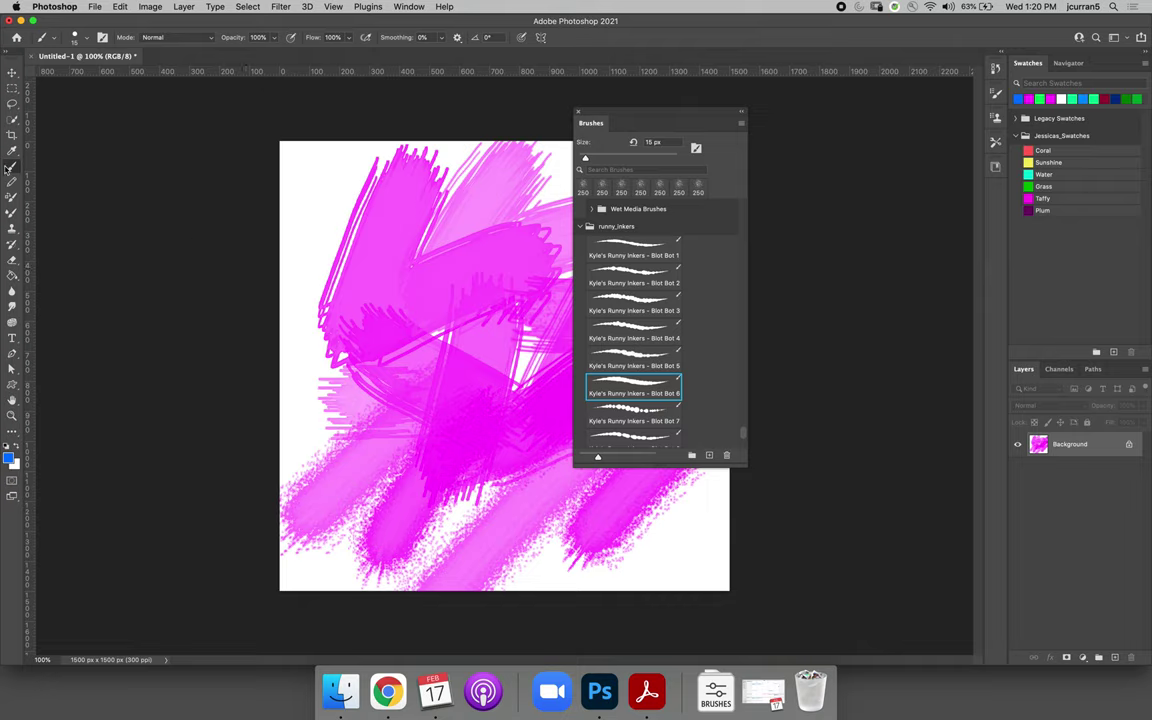
{"action": "mouse_move", "coordinate": [324, 187]}
{"action": "left_mouse_down"}
{"action": "mouse_move", "coordinate": [339, 261]}
{"action": "mouse_move", "coordinate": [331, 303]}
{"action": "mouse_move", "coordinate": [384, 295]}
{"action": "mouse_move", "coordinate": [322, 378]}
{"action": "mouse_move", "coordinate": [488, 404]}
{"action": "left_mouse_up"}
{"action": "left_click", "coordinate": [622, 410]}
{"action": "scroll", "coordinate": [646, 367], "scroll_direction": "down", "scroll_amount": 5}
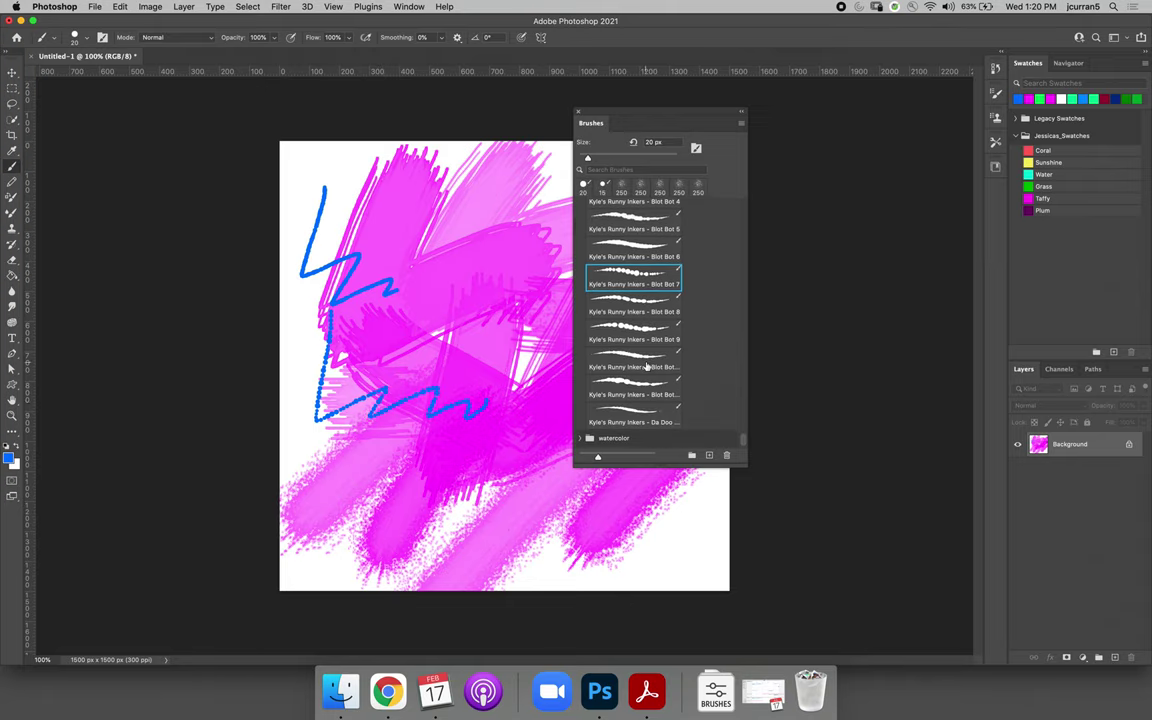
Paint thick blue strokes on the canvas's left side with Real Watercolor - 5
{"action": "left_click", "coordinate": [581, 438]}
{"action": "scroll", "coordinate": [634, 377], "scroll_direction": "down", "scroll_amount": 5}
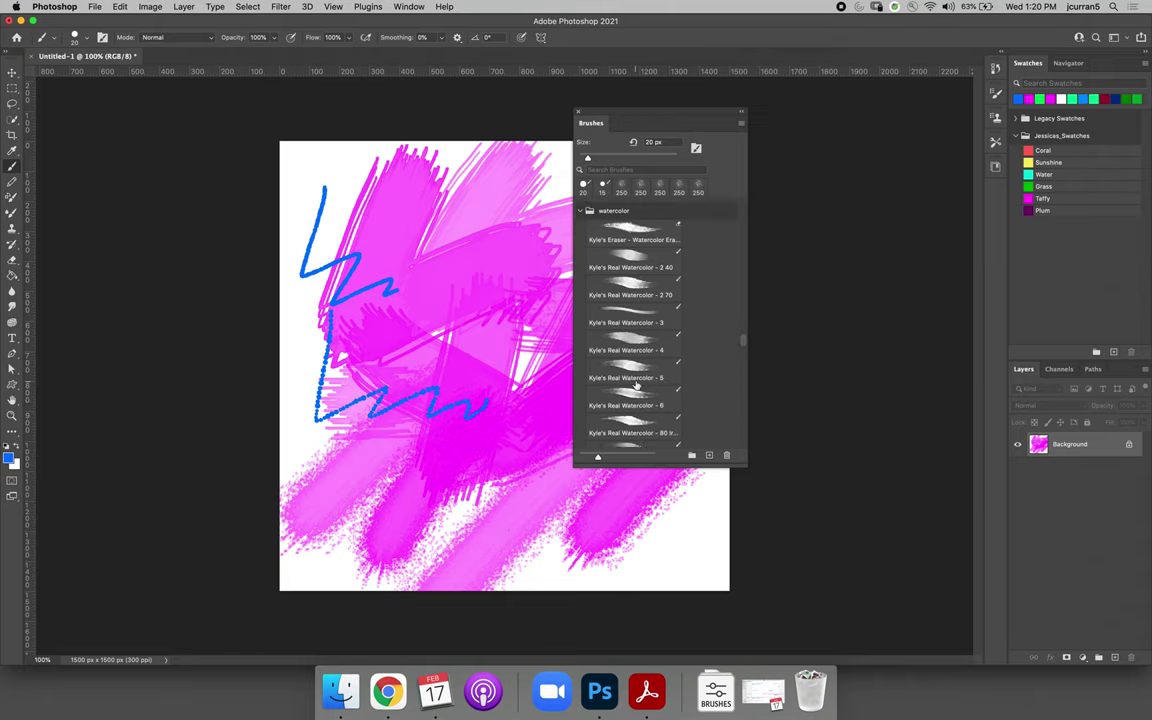
{"action": "left_click", "coordinate": [590, 285]}
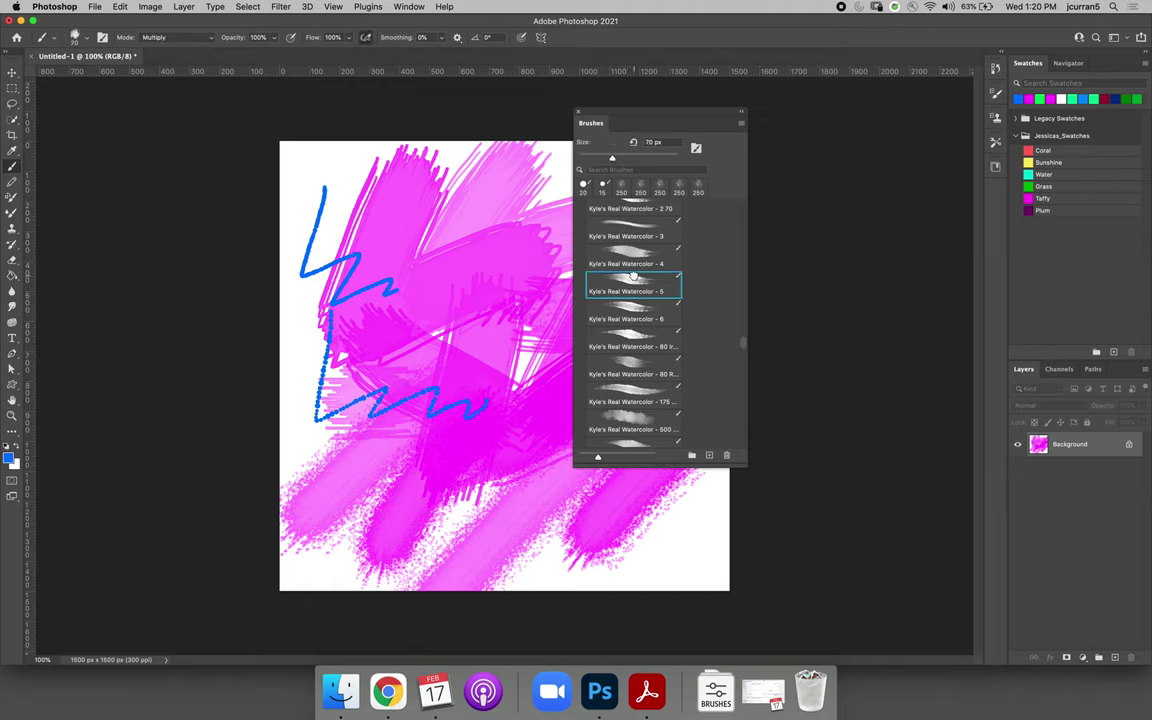
{"action": "mouse_move", "coordinate": [345, 158]}
{"action": "left_mouse_down"}
{"action": "mouse_move", "coordinate": [378, 230]}
{"action": "mouse_move", "coordinate": [425, 232]}
{"action": "left_mouse_up"}
{"action": "left_click_drag", "start_coordinate": [405, 270], "coordinate": [405, 430]}
{"action": "left_click_drag", "start_coordinate": [327, 497], "coordinate": [297, 393]}
{"action": "mouse_move", "coordinate": [279, 315]}
{"action": "left_mouse_down"}
{"action": "mouse_move", "coordinate": [336, 415]}
{"action": "mouse_move", "coordinate": [328, 340]}
{"action": "left_mouse_up"}
{"action": "mouse_move", "coordinate": [333, 288]}
{"action": "left_mouse_down"}
{"action": "mouse_move", "coordinate": [285, 375]}
{"action": "mouse_move", "coordinate": [425, 355]}
{"action": "mouse_move", "coordinate": [300, 440]}
{"action": "left_mouse_up"}
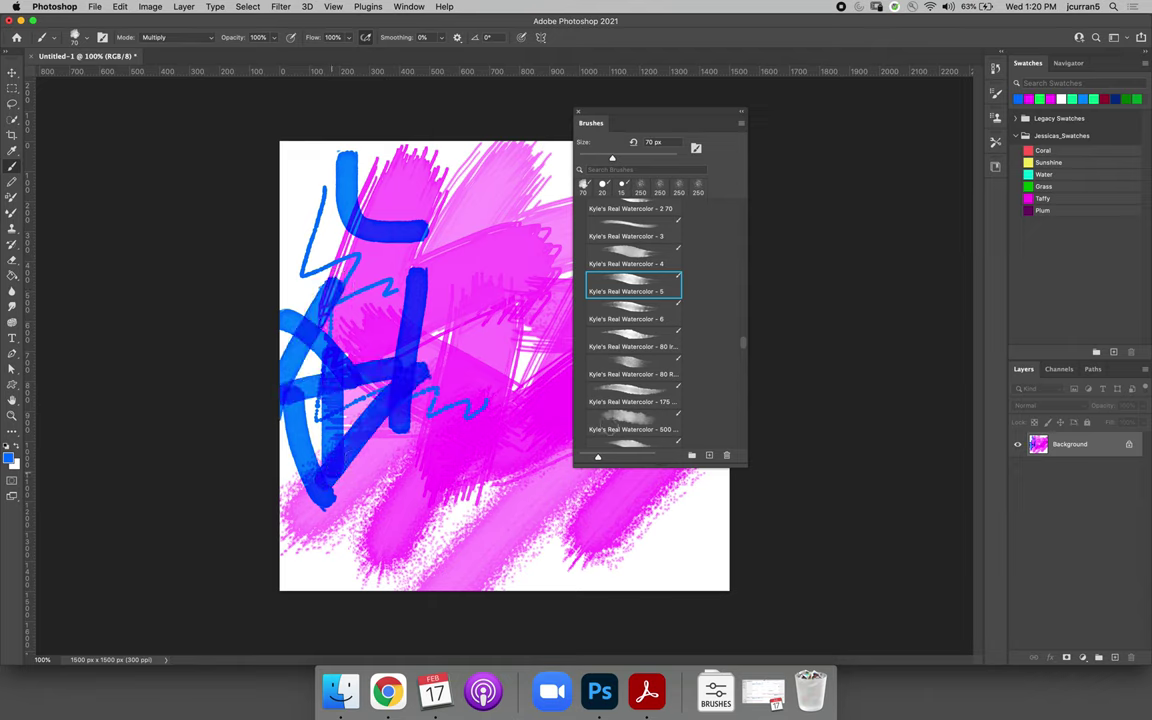
Lay soft blue washes with the 500 px Real Watercolor brush, then clear the canvas to white
{"action": "left_click", "coordinate": [632, 413]}
{"action": "mouse_move", "coordinate": [460, 500]}
{"action": "left_mouse_down"}
{"action": "mouse_move", "coordinate": [700, 560]}
{"action": "mouse_move", "coordinate": [310, 470]}
{"action": "mouse_move", "coordinate": [350, 400]}
{"action": "left_mouse_up"}
{"action": "left_click_drag", "start_coordinate": [650, 430], "coordinate": [540, 520]}
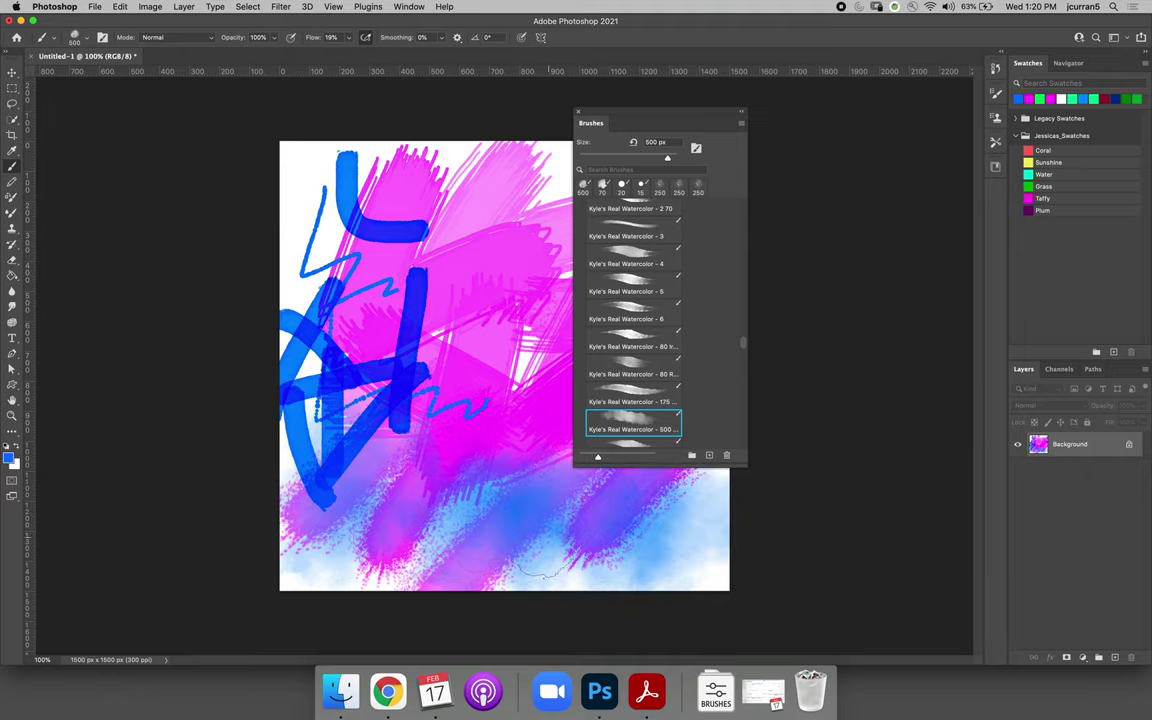
{"action": "left_click_drag", "start_coordinate": [340, 400], "coordinate": [390, 510]}
{"action": "left_click_drag", "start_coordinate": [500, 400], "coordinate": [470, 465]}
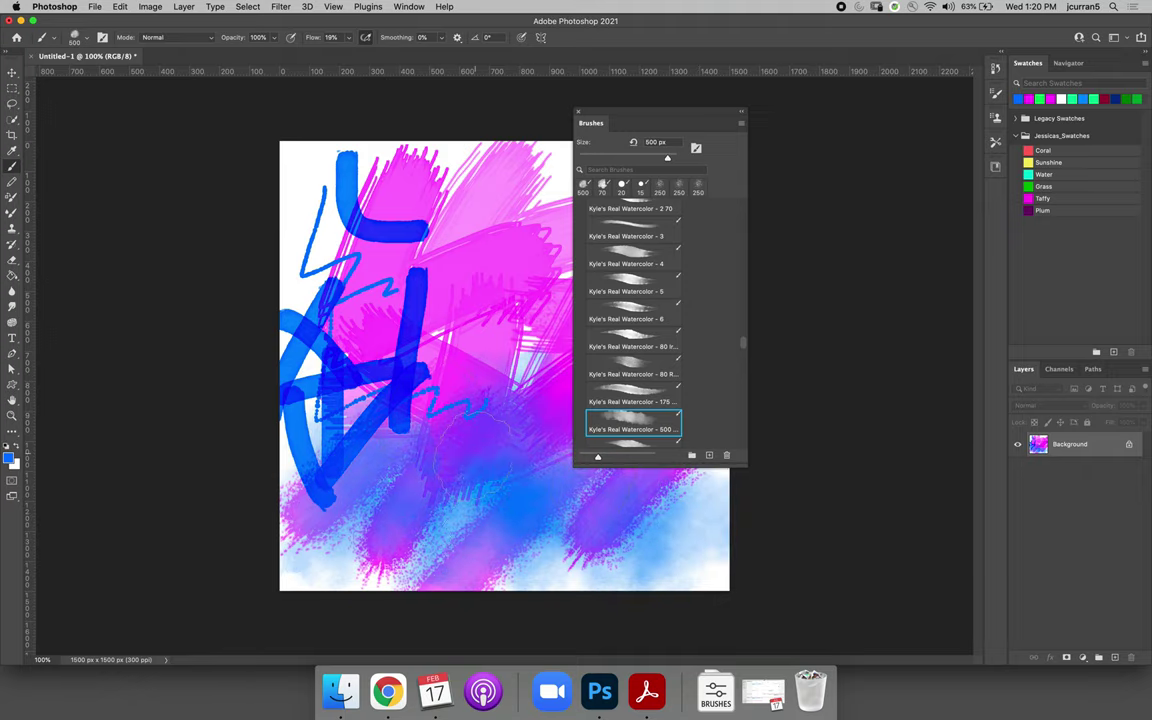
{"action": "key", "text": "super+BackSpace"}
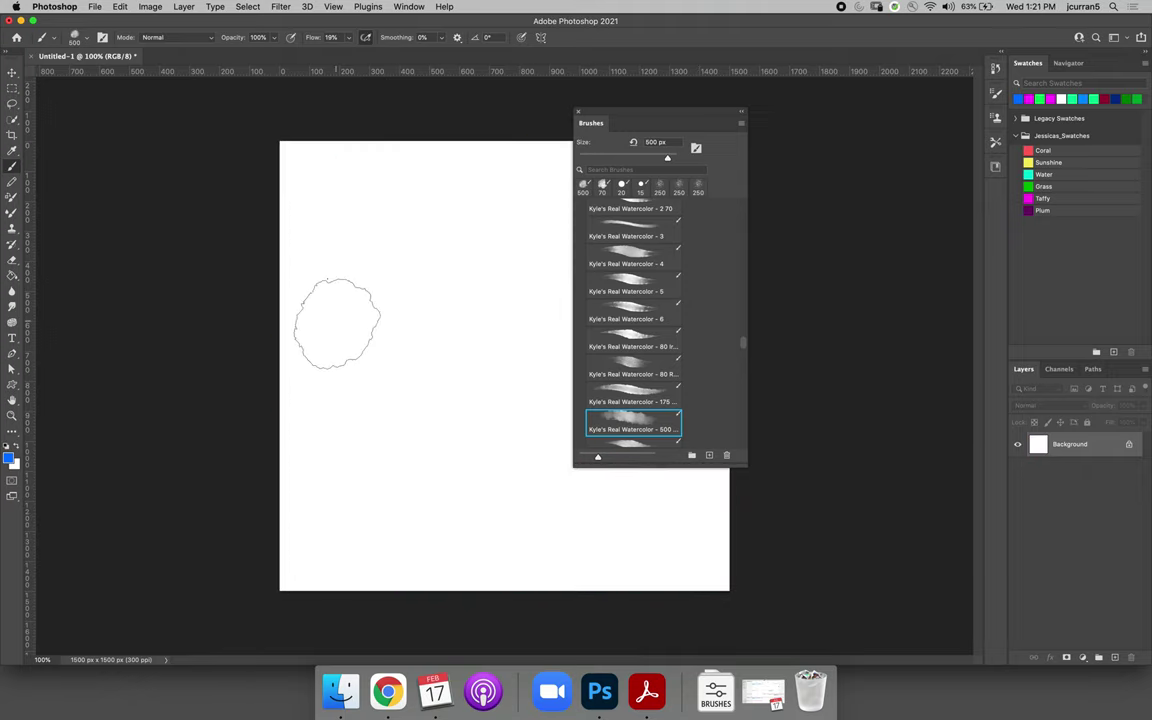
Wash soft light blue over the upper left, lower middle and top centre of the canvas
{"action": "left_click_drag", "start_coordinate": [365, 278], "coordinate": [430, 410]}
{"action": "left_click_drag", "start_coordinate": [463, 455], "coordinate": [480, 310]}
{"action": "mouse_move", "coordinate": [514, 231]}
{"action": "left_mouse_down"}
{"action": "mouse_move", "coordinate": [370, 318]}
{"action": "mouse_move", "coordinate": [334, 321]}
{"action": "mouse_move", "coordinate": [300, 260]}
{"action": "left_mouse_up"}
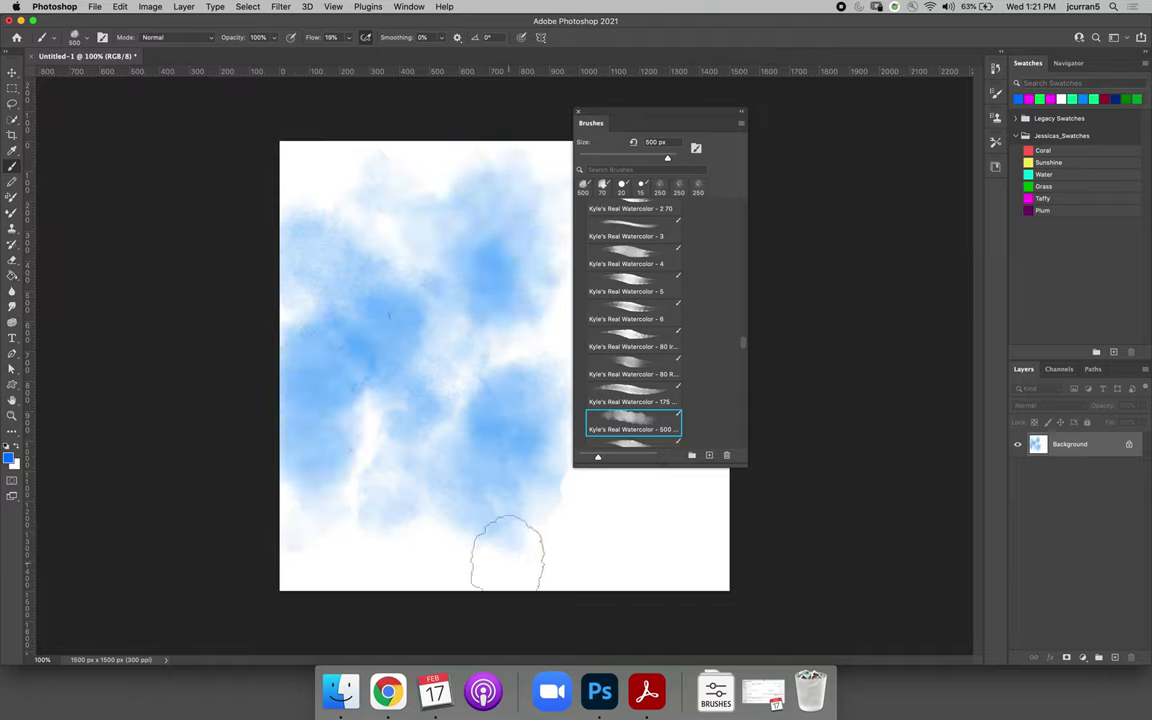